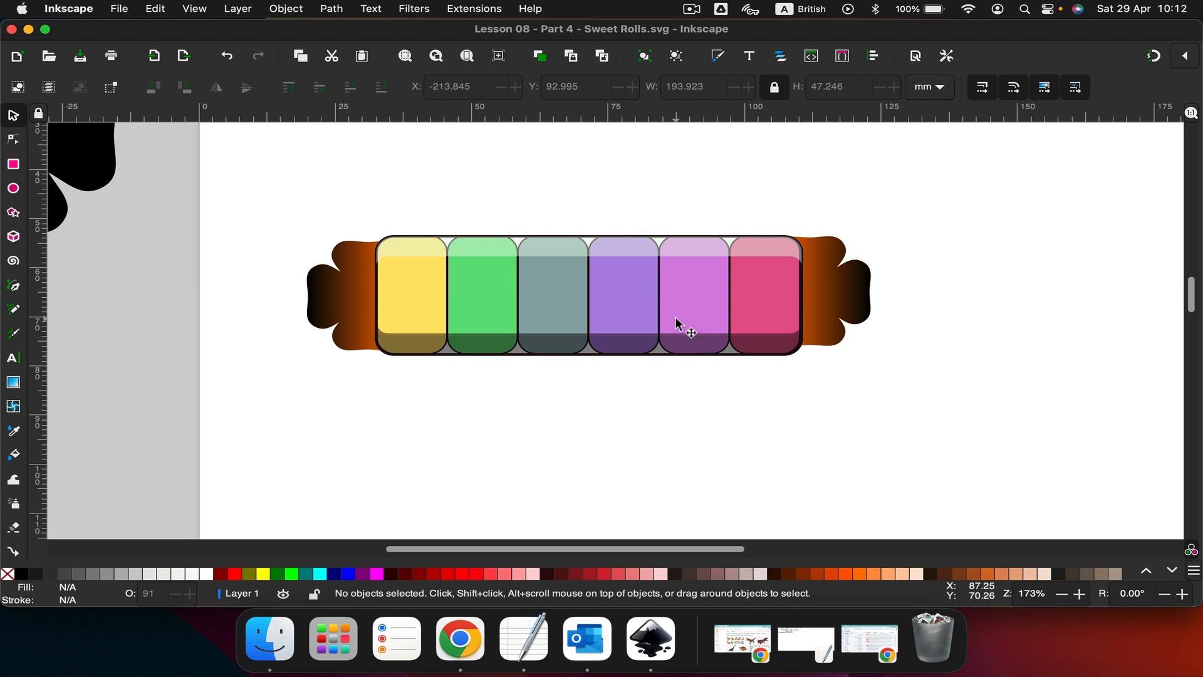
- Draw an orange rectangle about 22 mm wide and 41 mm high below the multicoloured sweet roll, with corners rounded to about 5.7 mm
scroll(679, 328, down, 2)
scroll(521, 311, left, 6)
scroll(525, 314, up, 2)
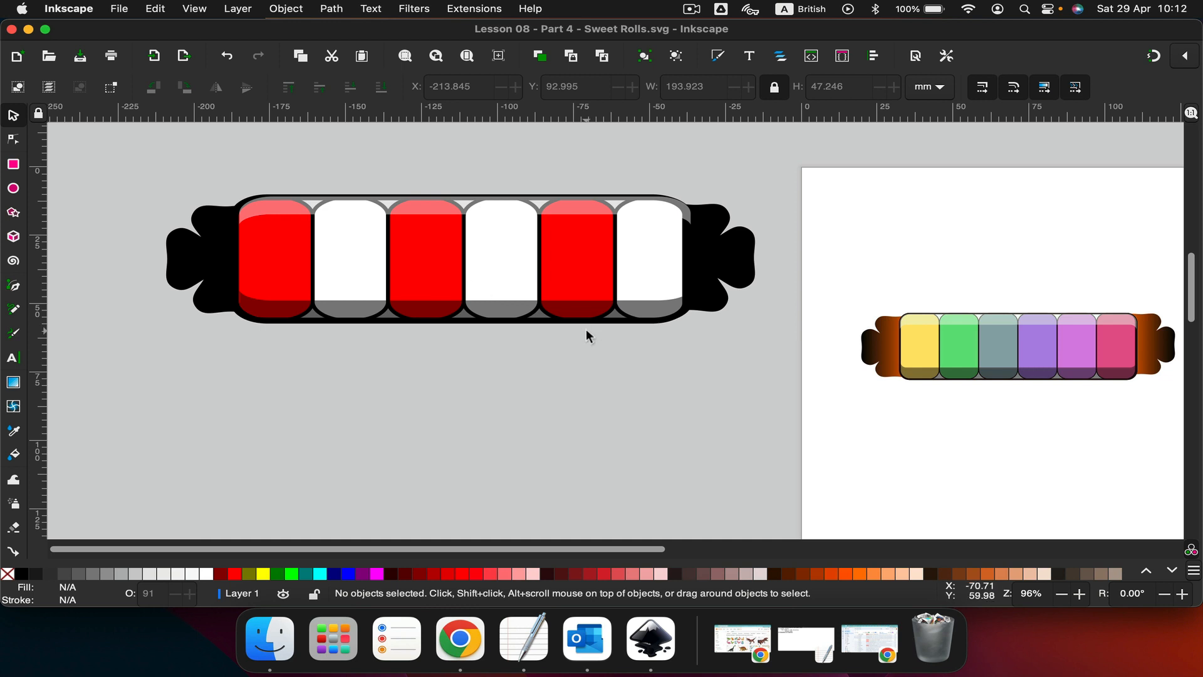
scroll(586, 331, right, 6)
scroll(587, 331, down, 2)
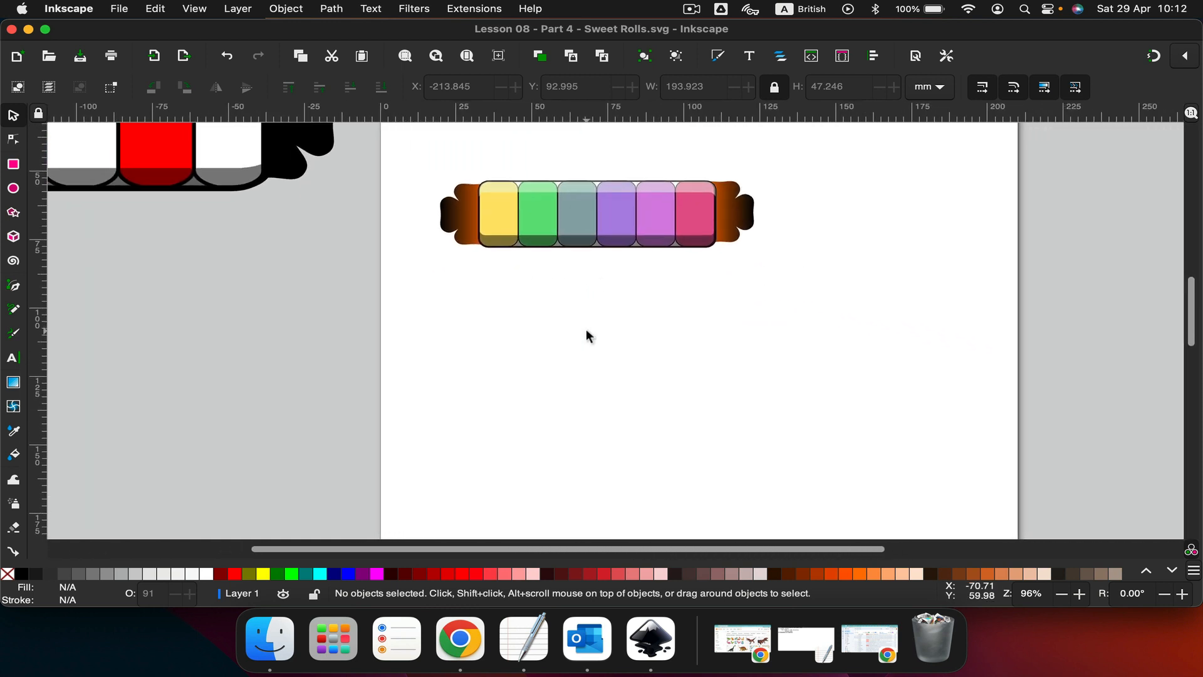
click(13, 164)
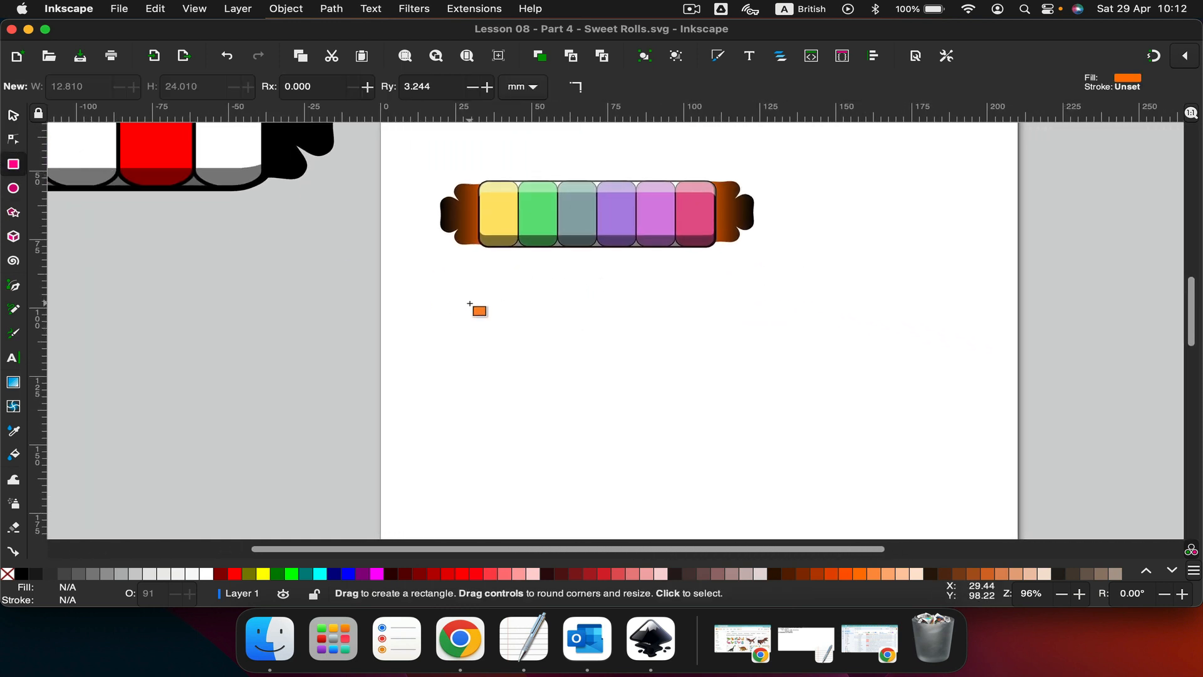
drag(475, 314, 541, 426)
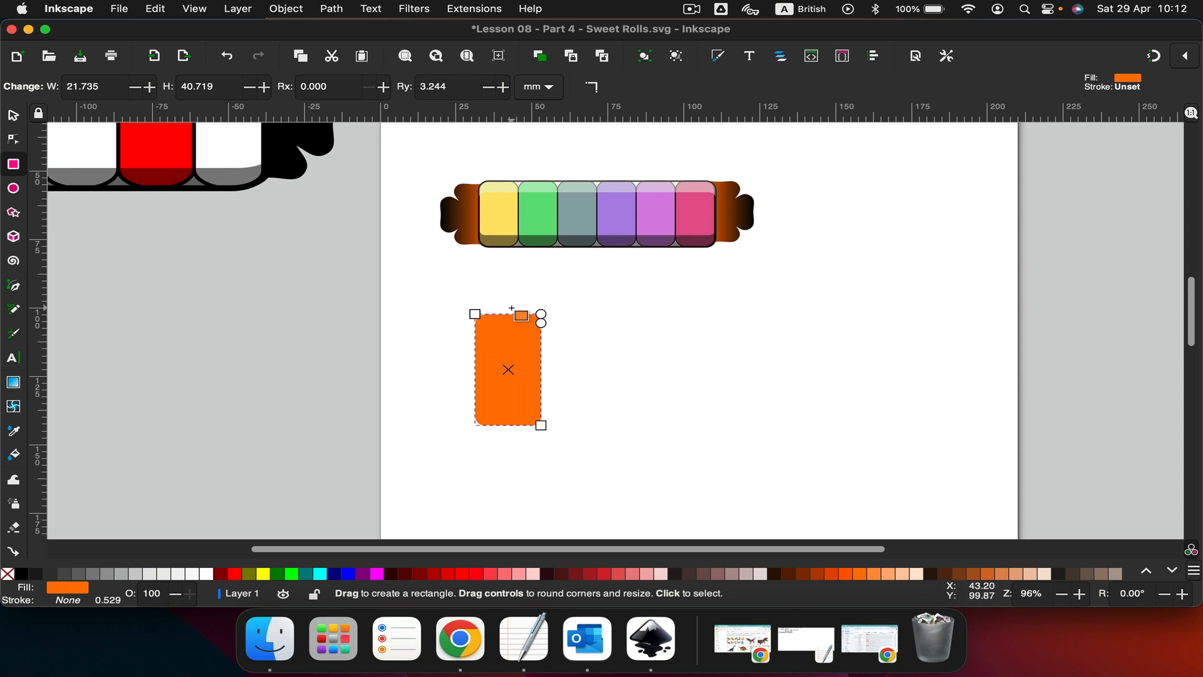
scroll(512, 310, up, 3)
drag(592, 350, 591, 366)
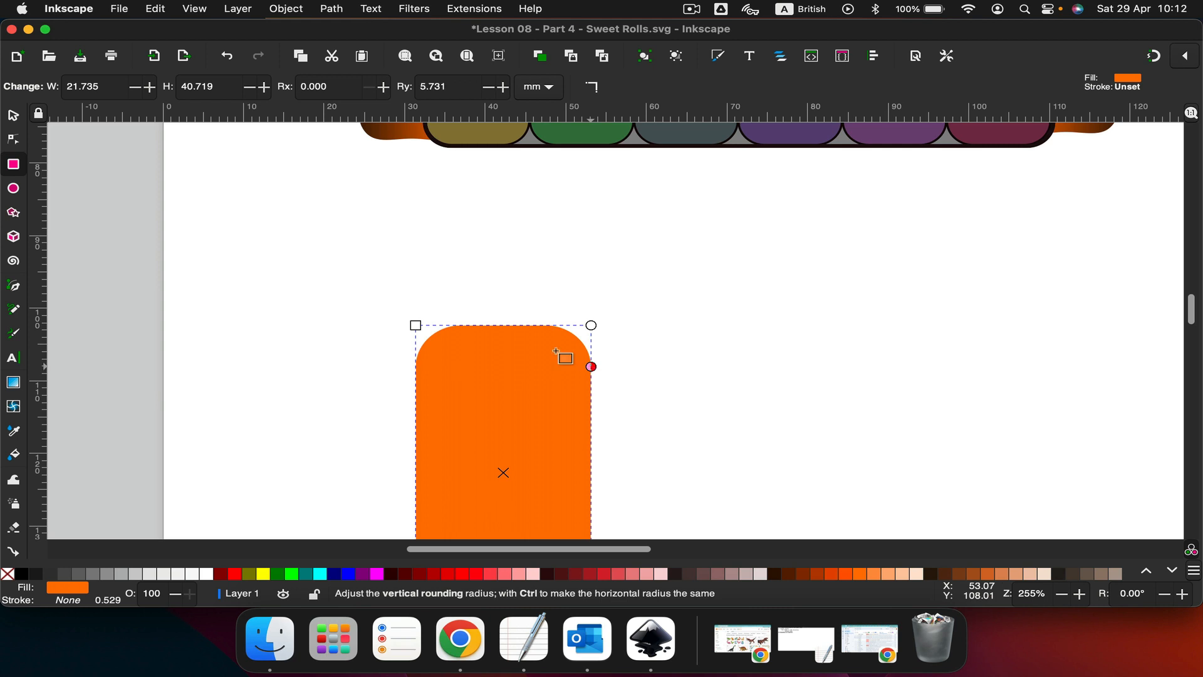
key(s)
scroll(224, 250, down, 2)
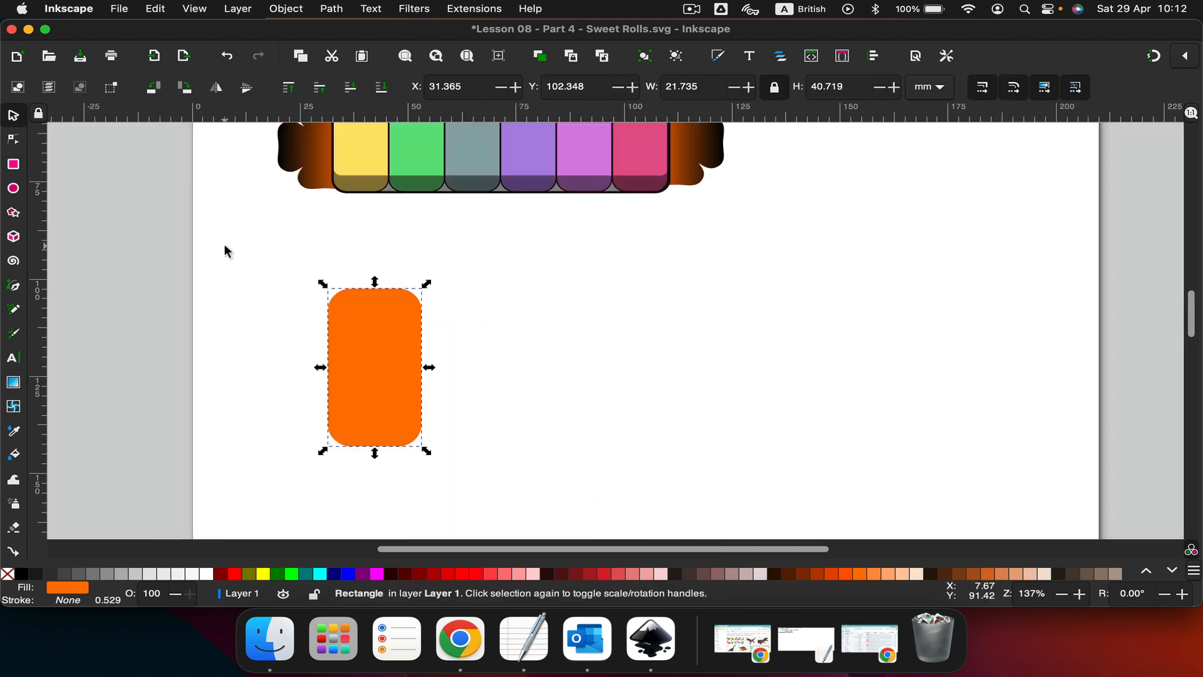
scroll(224, 250, left, 1)
key(super)
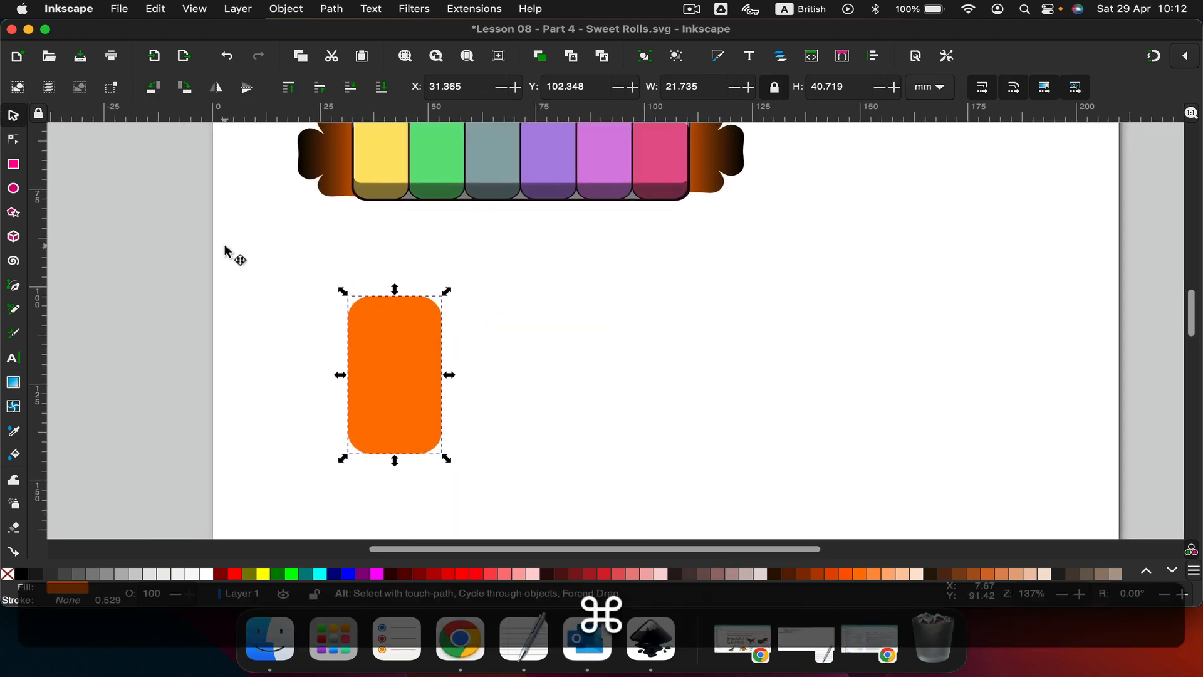
key(super+d)
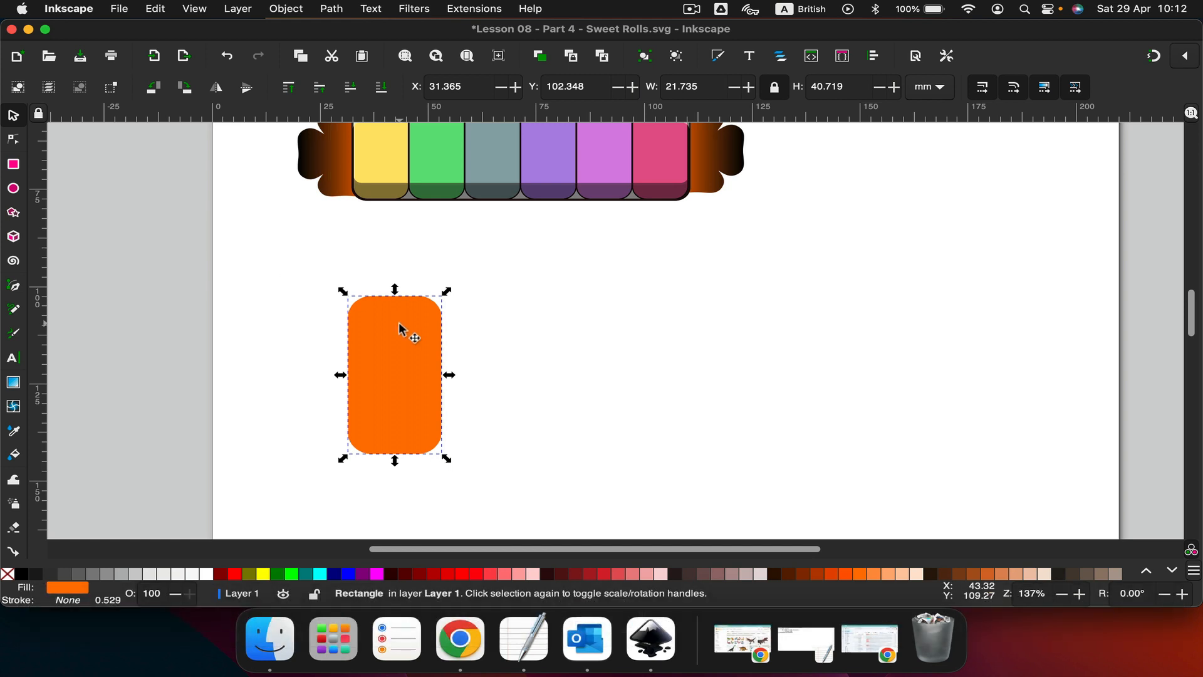
key(ctrl)
drag(390, 338, 486, 348)
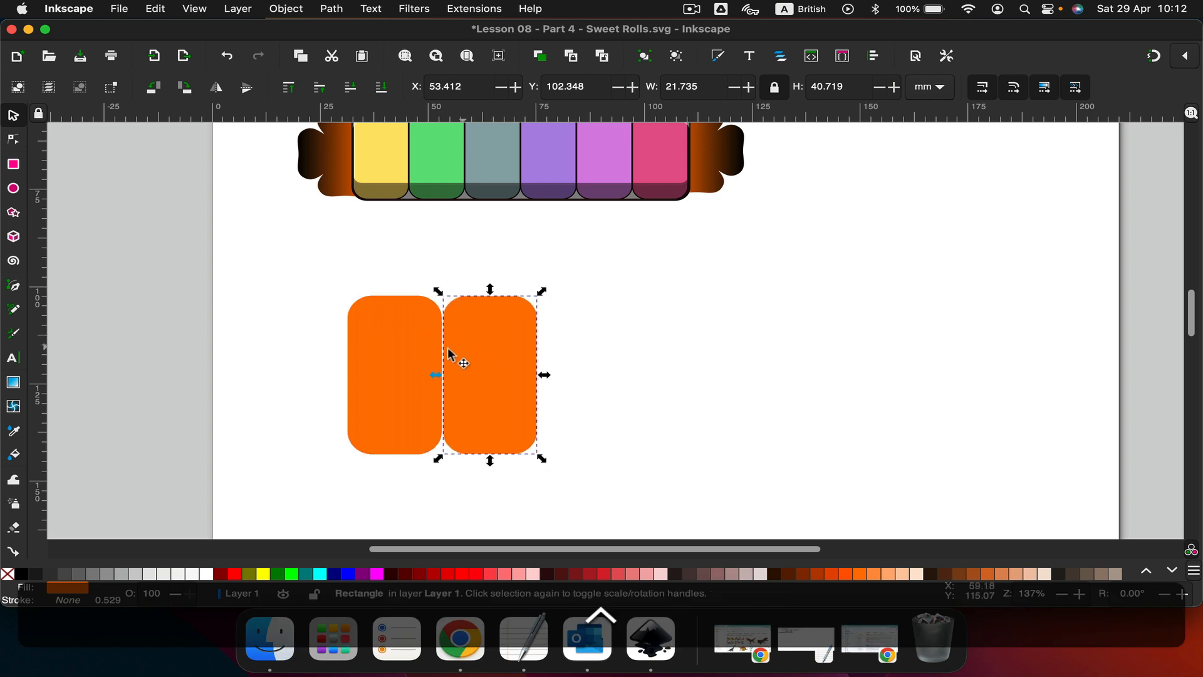
key(ctrl+super+z)
key(super+z)
key(super+z)
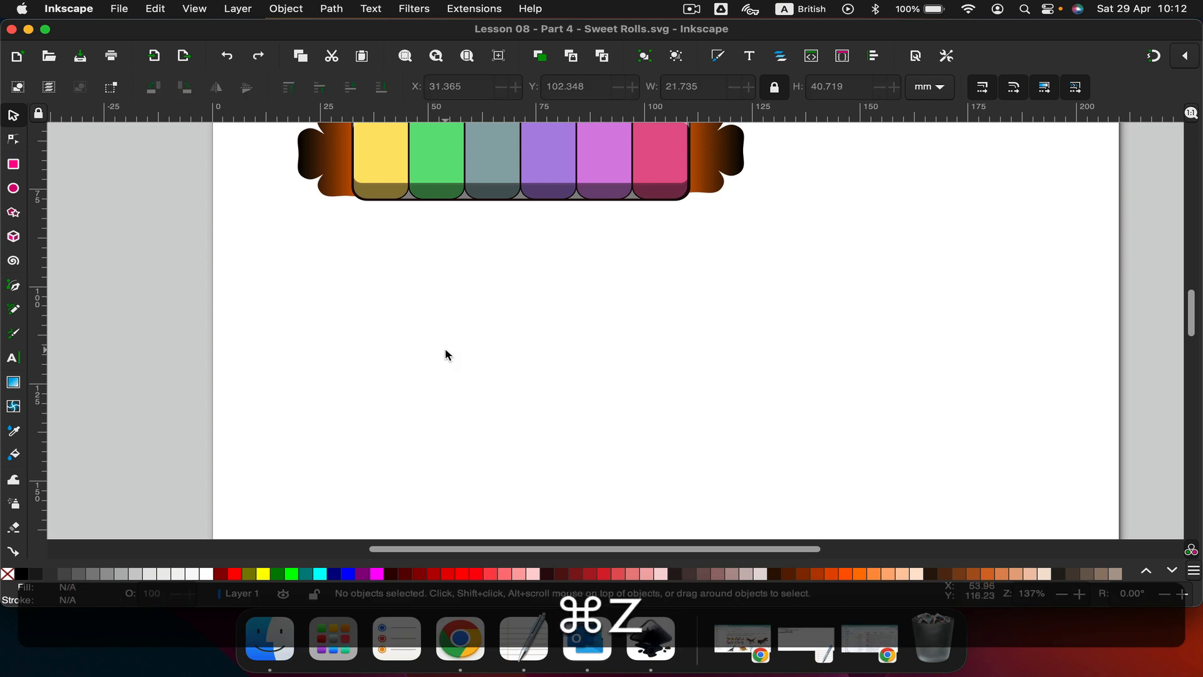
click(258, 55)
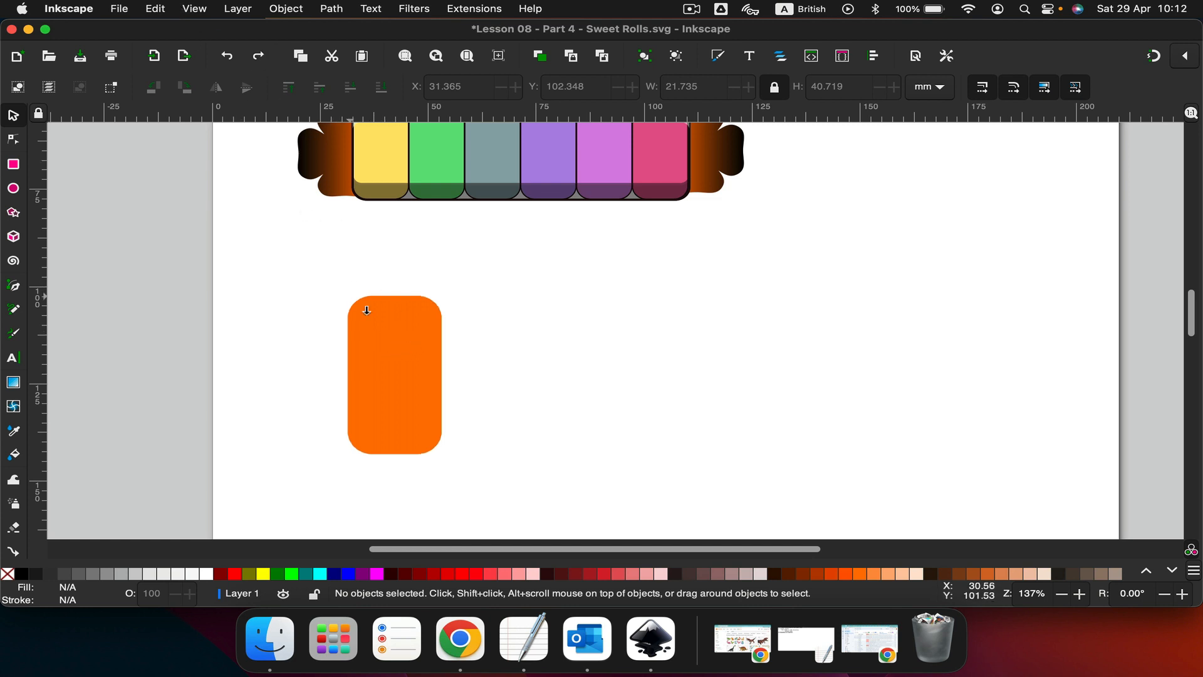
- Give the orange rounded rectangle a solid black outline 2 px wide
click(380, 324)
right_click(380, 324)
click(432, 462)
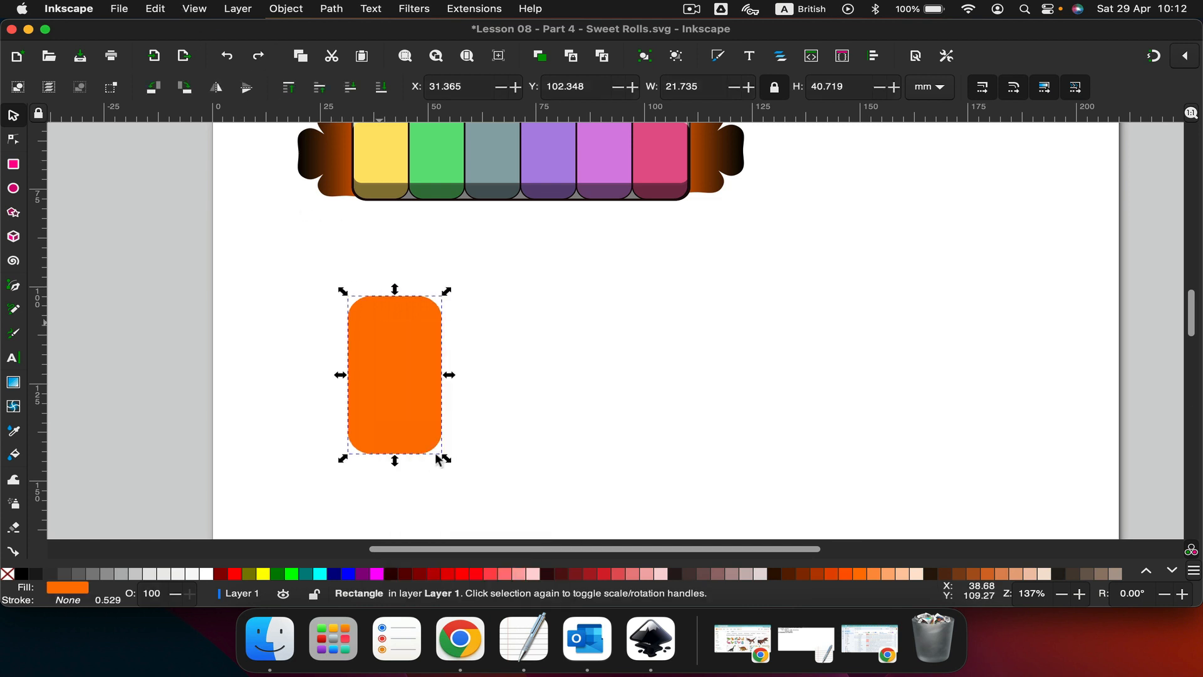
click(1040, 148)
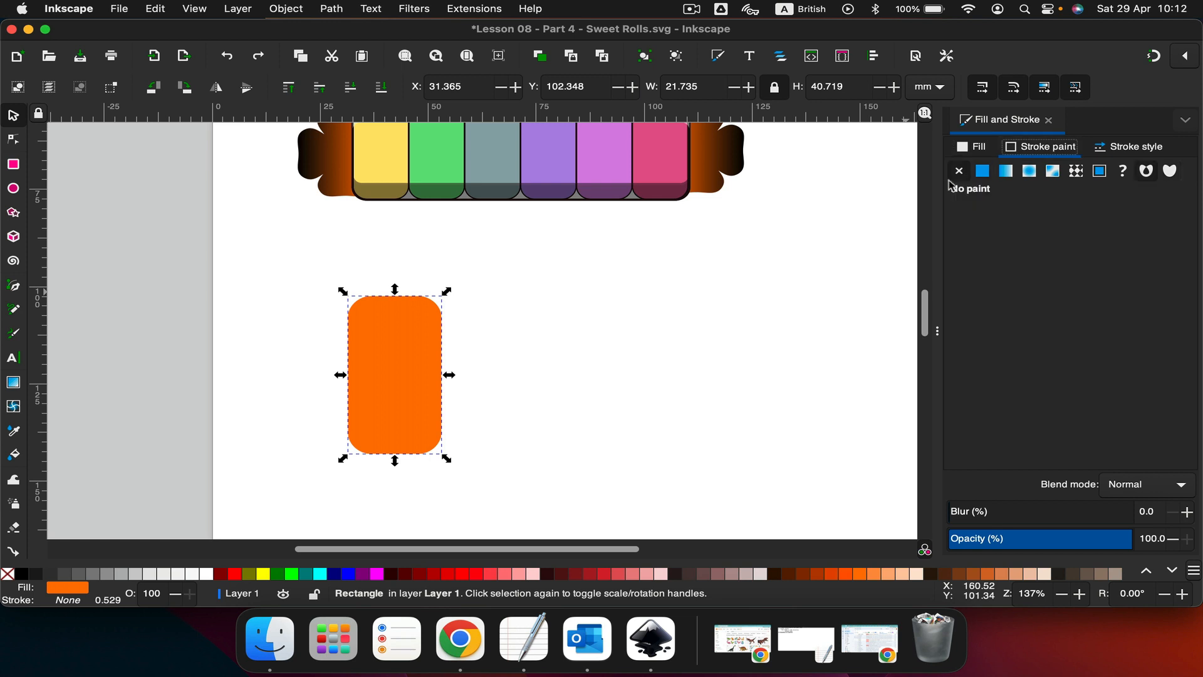
click(983, 171)
click(1104, 160)
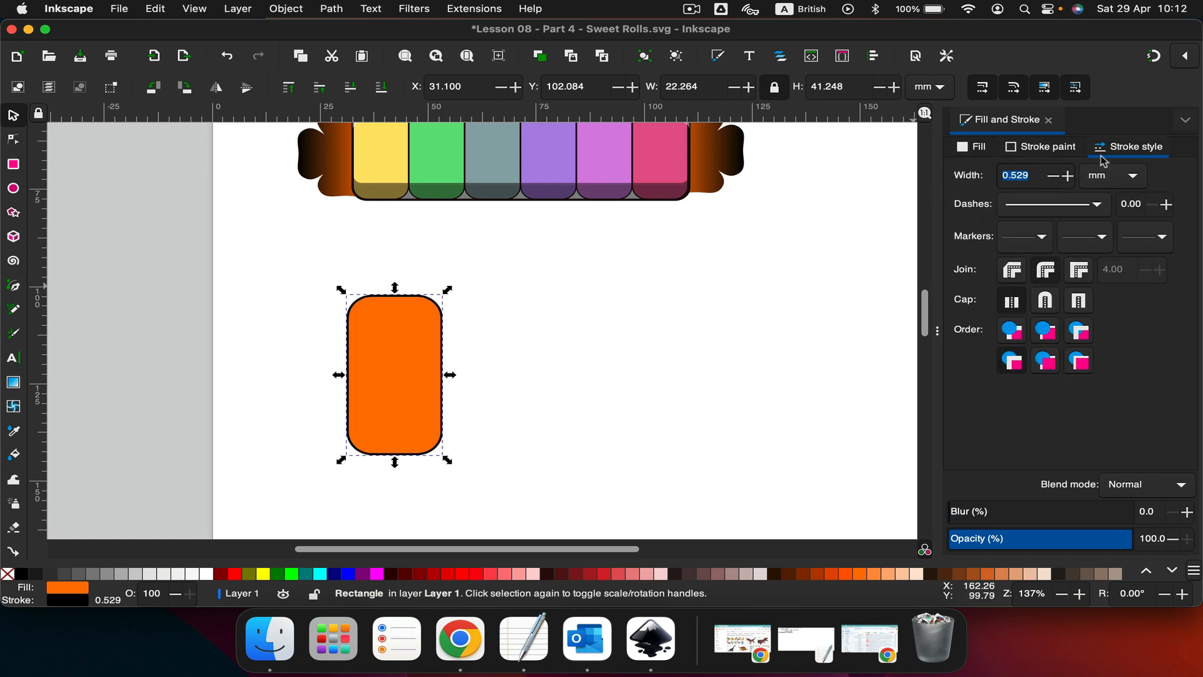
click(1102, 185)
click(1101, 143)
text(2)
key(Return)
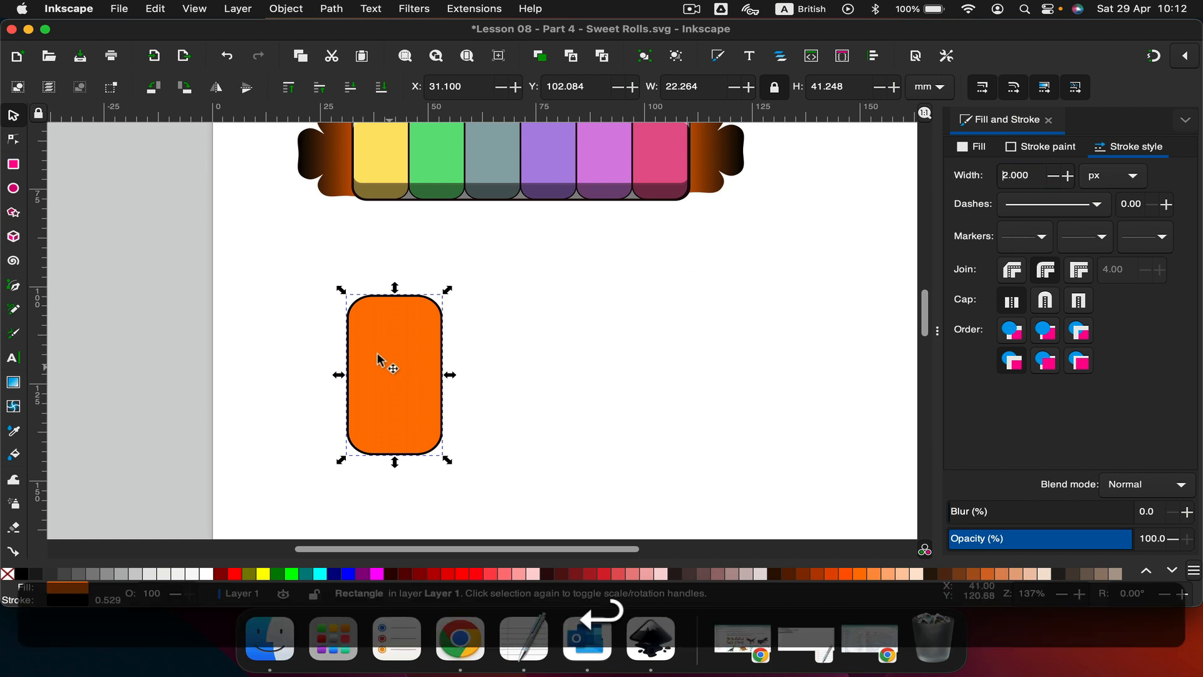
scroll(382, 332, up, 4)
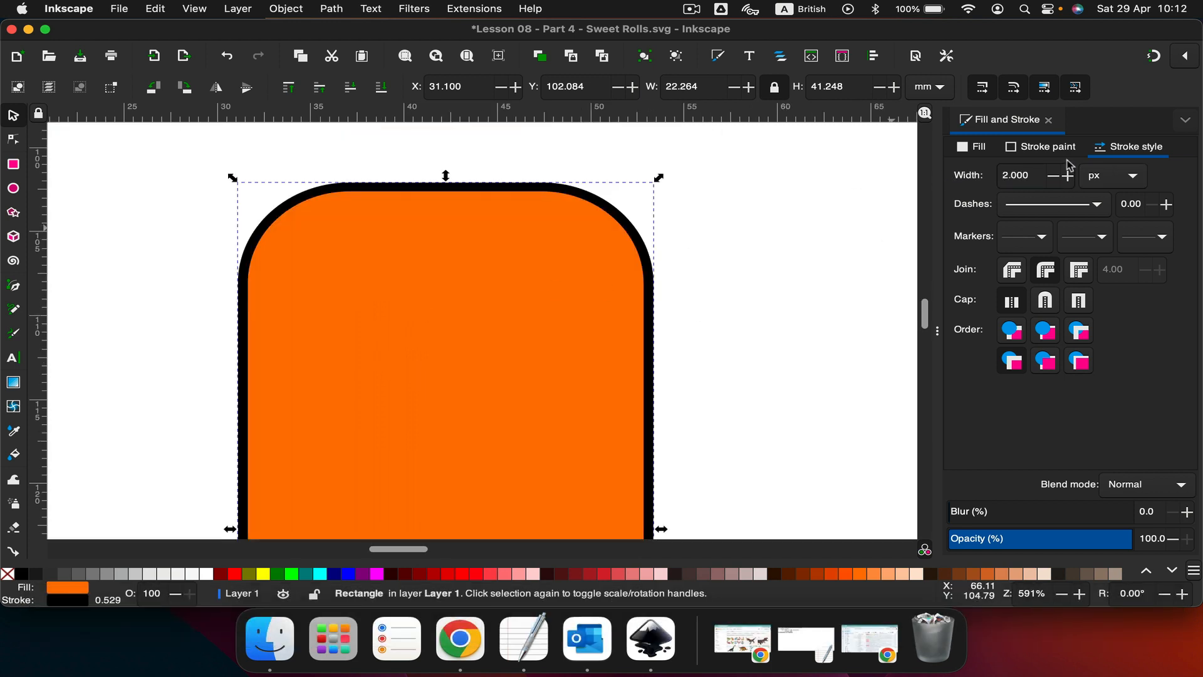
click(1048, 120)
- Duplicate the outlined rectangle twice and place one copy on each side of it in a level row
scroll(825, 310, down, 2)
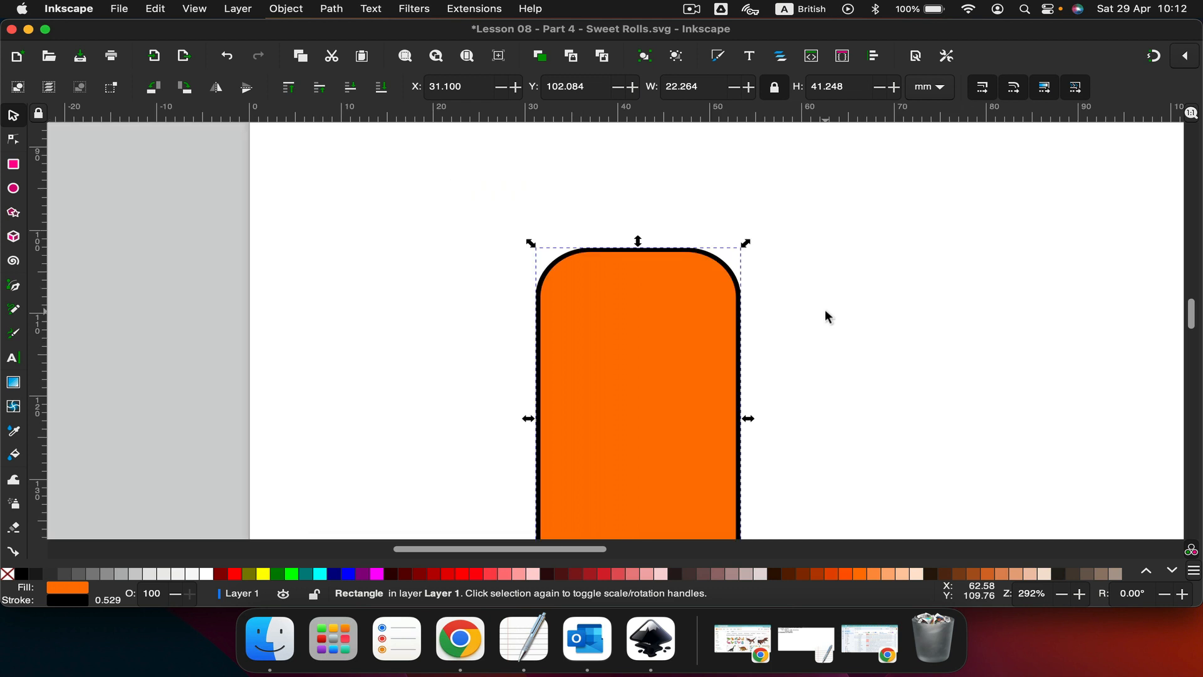
scroll(825, 309, down, 1)
scroll(825, 309, down, 2)
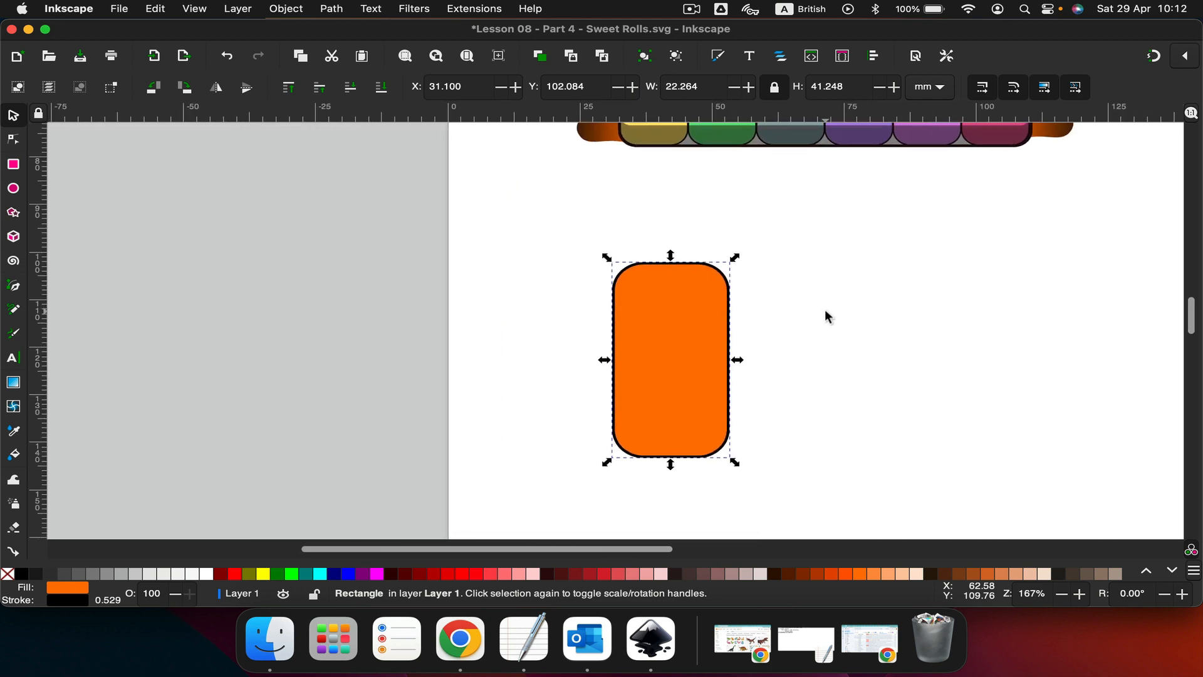
key(super+d)
key(super+f)
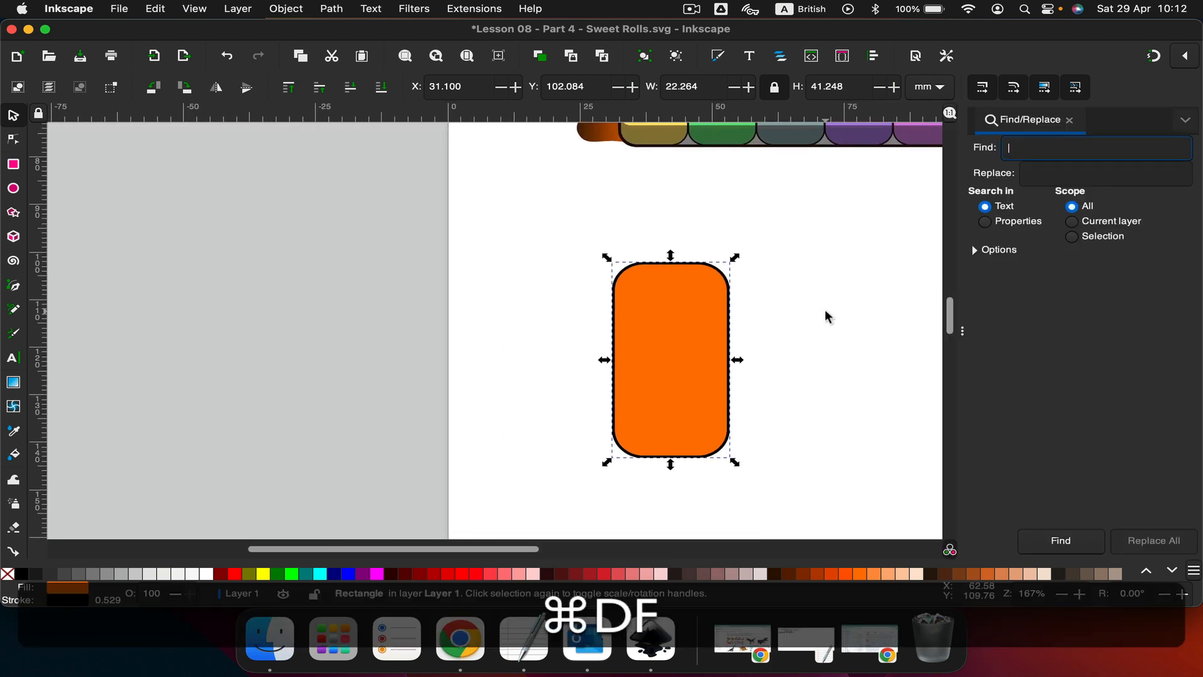
click(1069, 121)
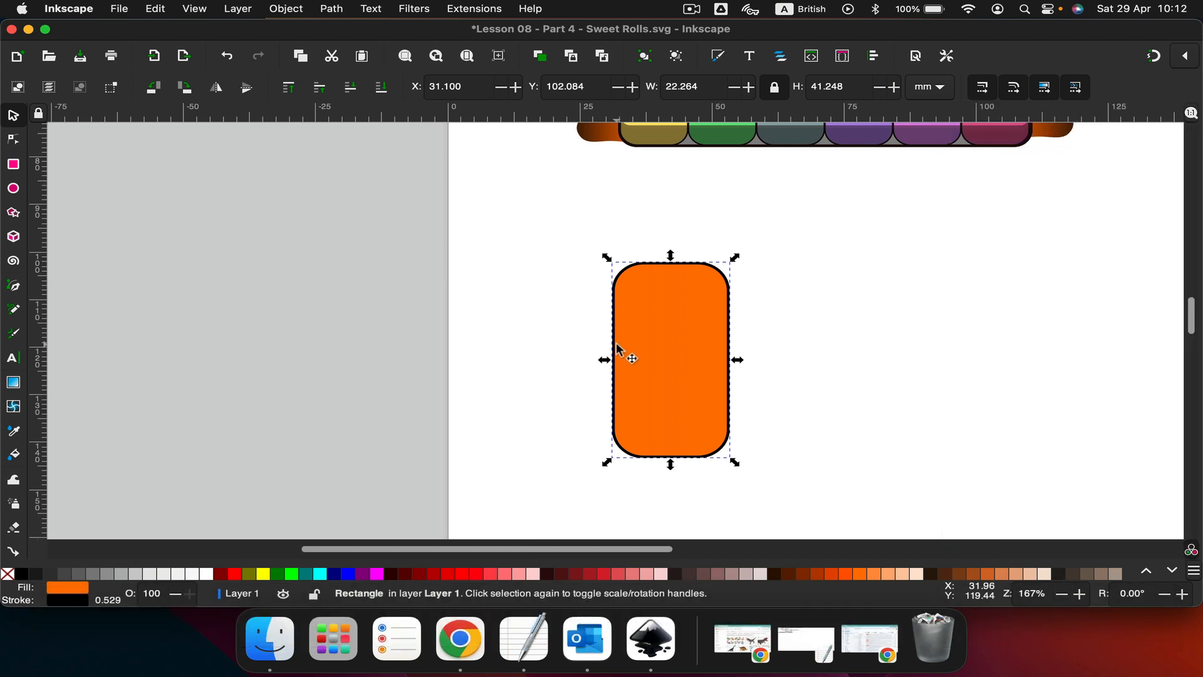
drag(678, 354, 800, 362)
click(682, 374)
key(super+d)
drag(682, 375, 567, 378)
- Extend the row to five rectangles by duplicating the original twice more and placing the copies level beyond its right-hand neighbour
click(645, 368)
key(super+d)
drag(646, 369, 890, 366)
click(645, 366)
key(super+d)
drag(645, 367, 999, 338)
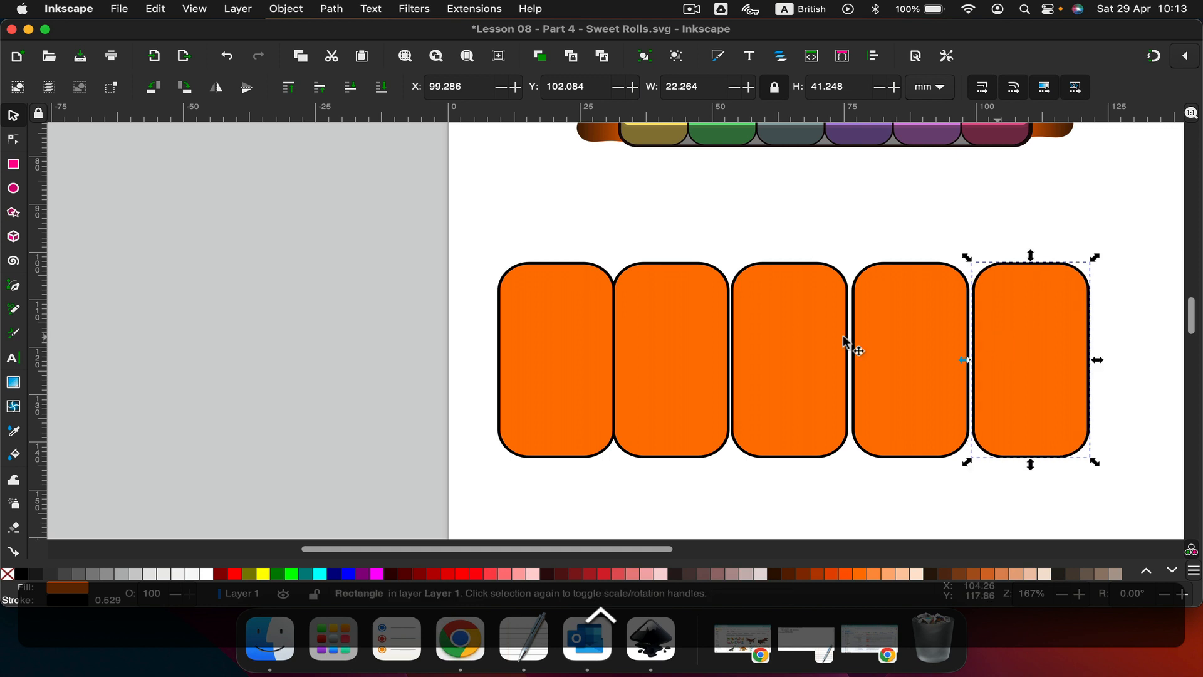
mouse_move(633, 362)
mouse_down()
mouse_move(601, 365)
mouse_move(637, 359)
mouse_move(629, 365)
mouse_up()
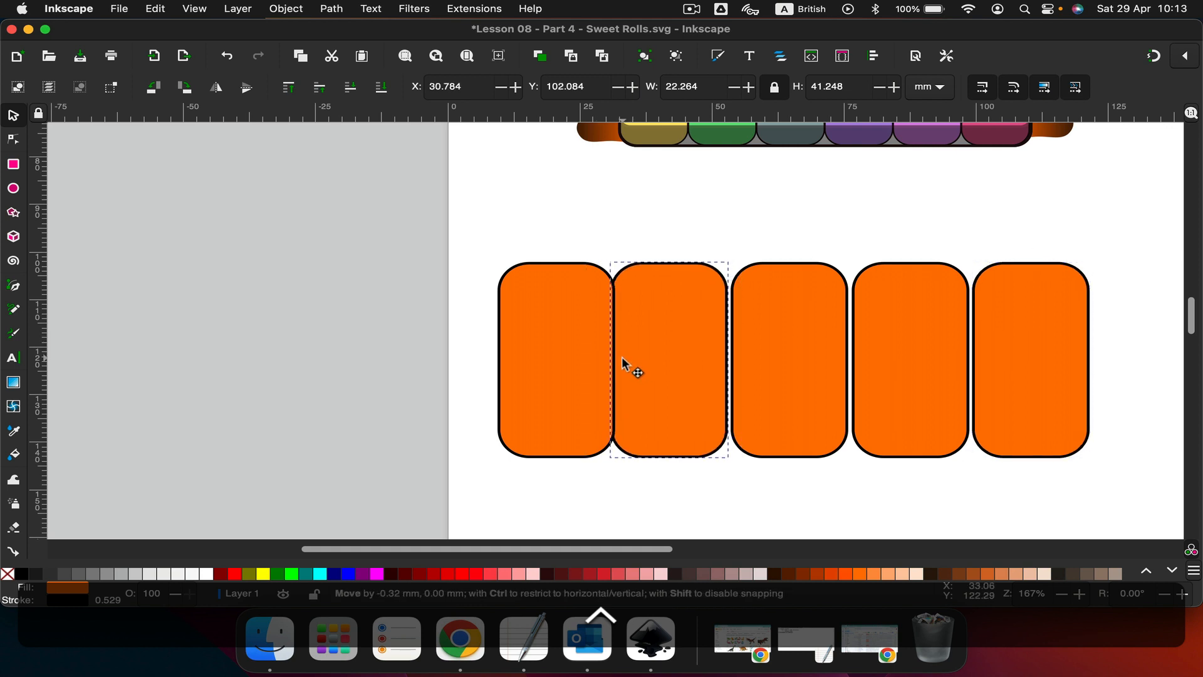
- Distribute the centres of all five rectangles evenly in the horizontal direction
drag(470, 242, 1110, 503)
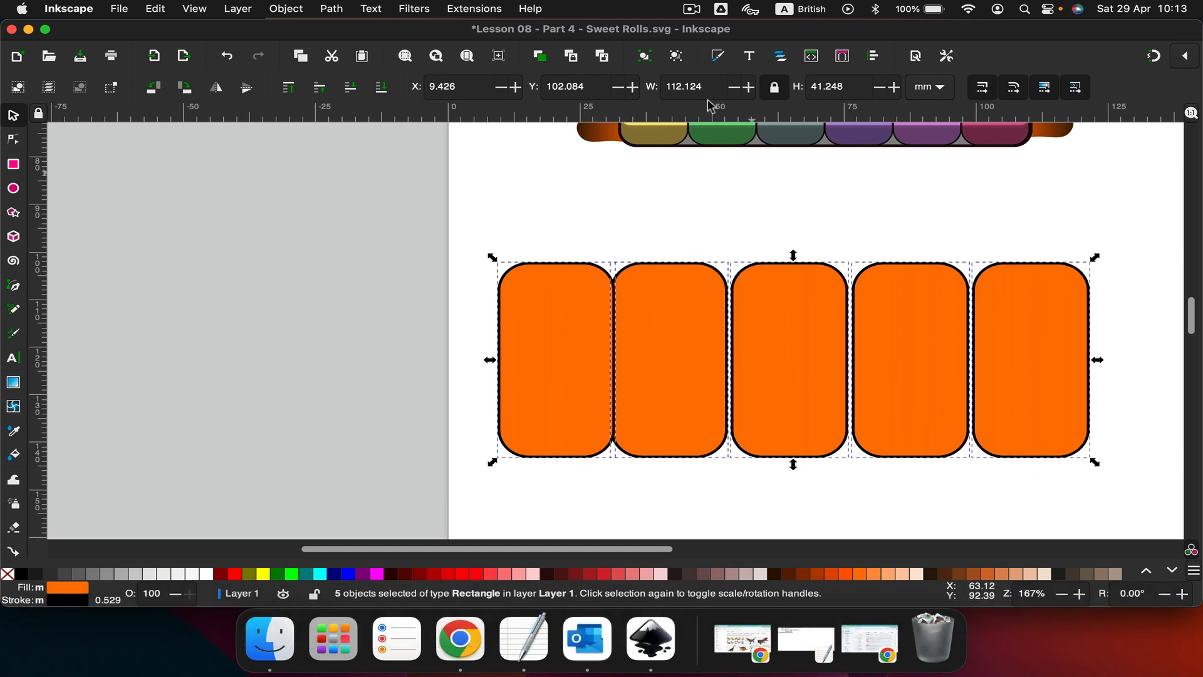
click(873, 56)
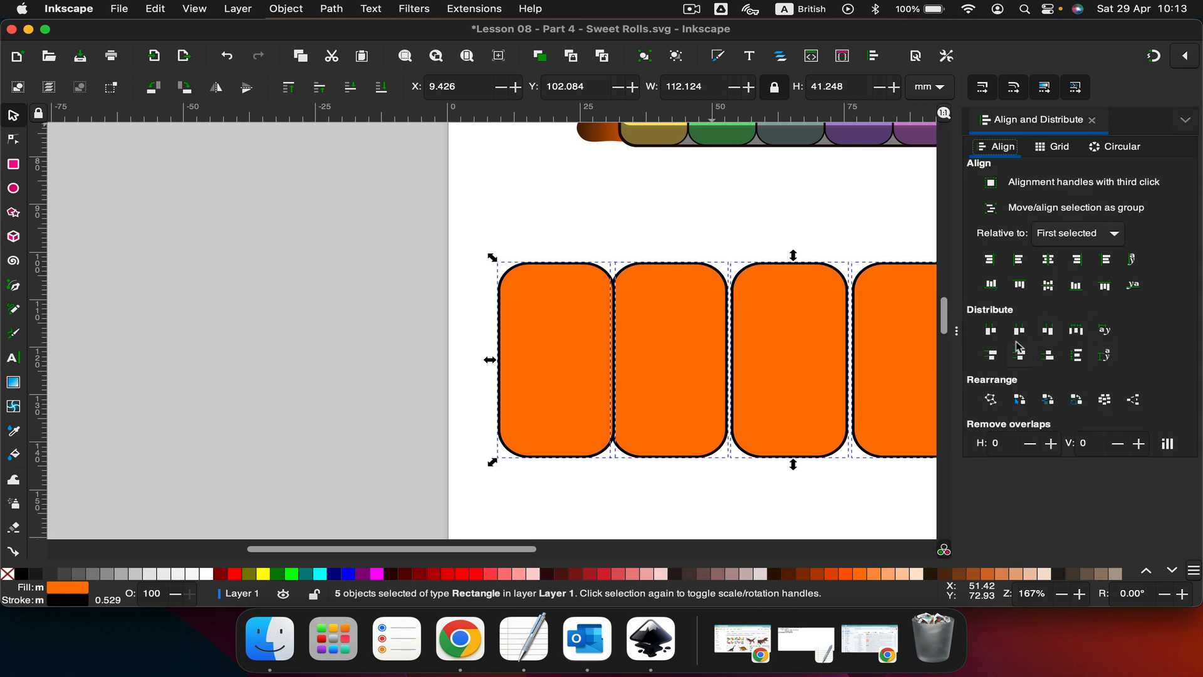
click(1019, 331)
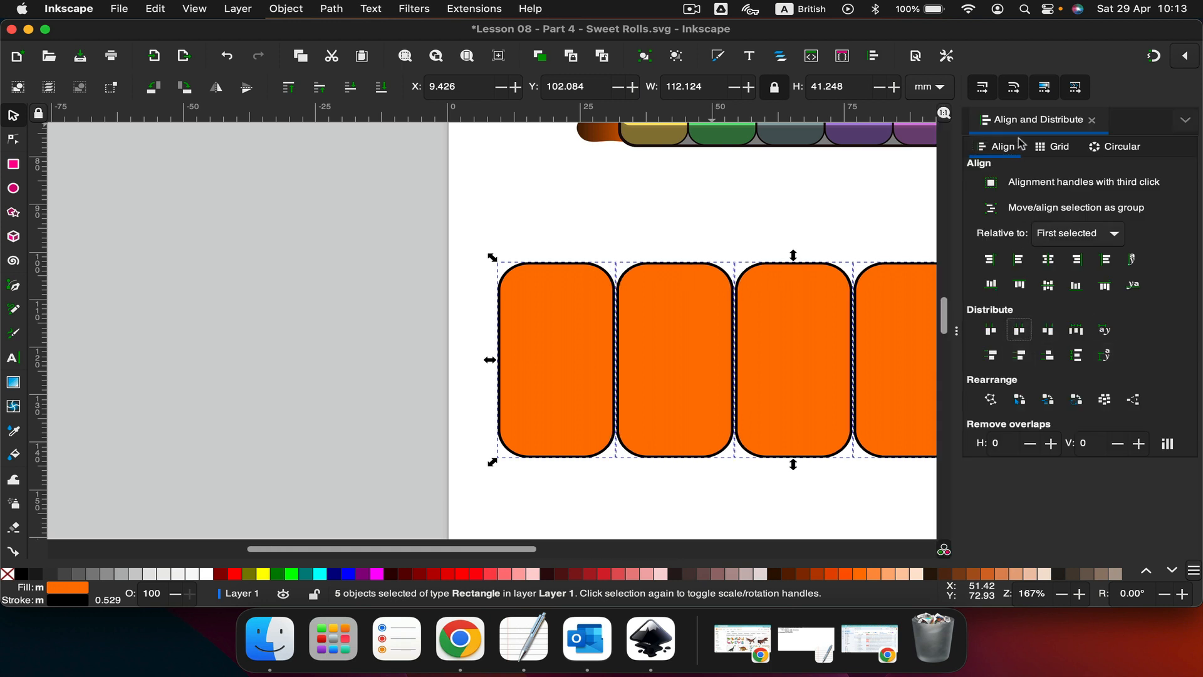
scroll(839, 188, left, 8)
click(747, 197)
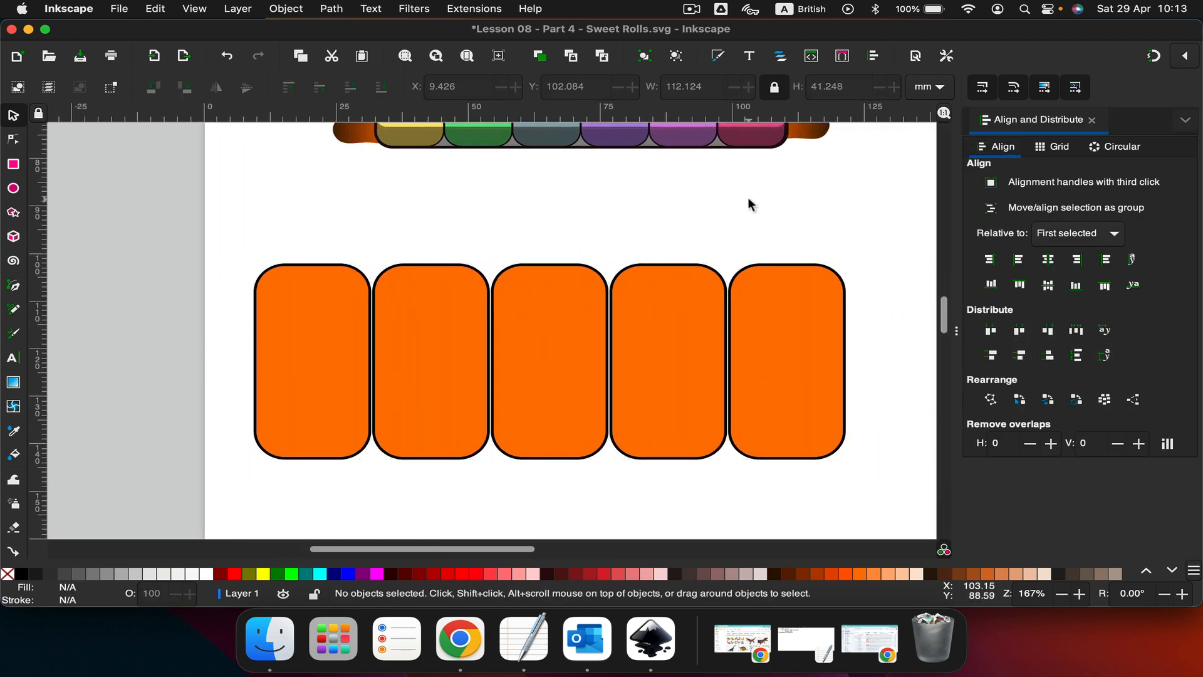
- Close the gaps in the row by nudging the first rectangle right and the third, fourth and fifth rectangles left
click(344, 354)
key(Right)
click(563, 377)
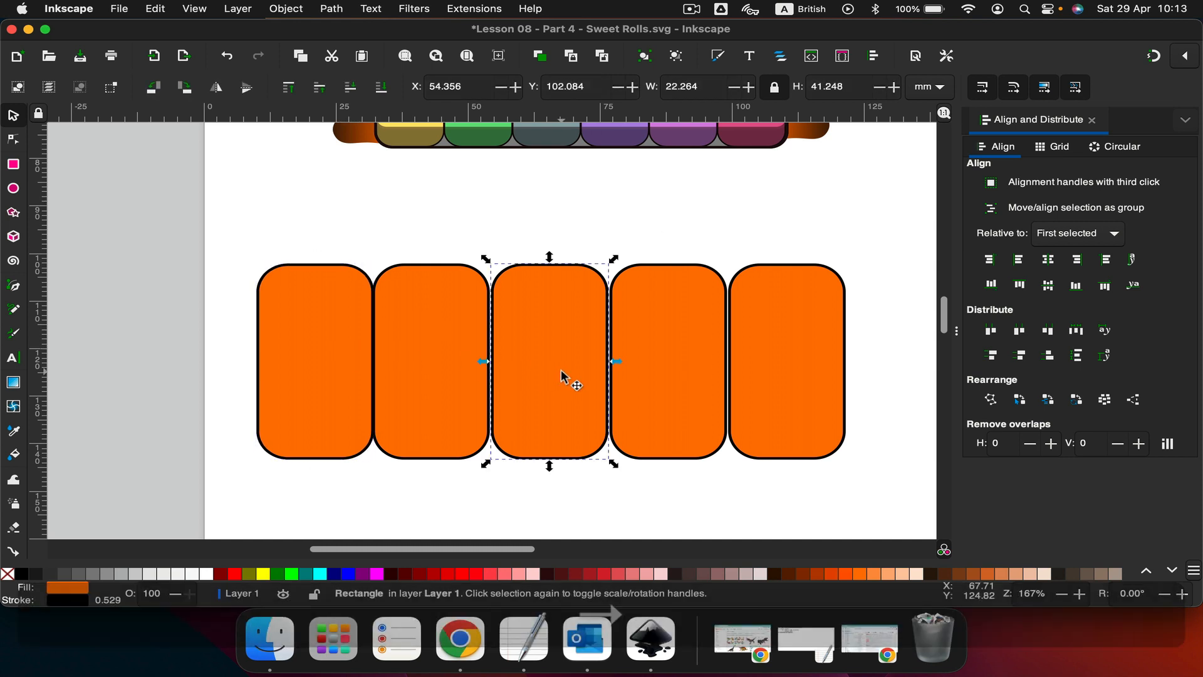
key(Left)
click(669, 377)
key(Left)
key(Left)
click(786, 373)
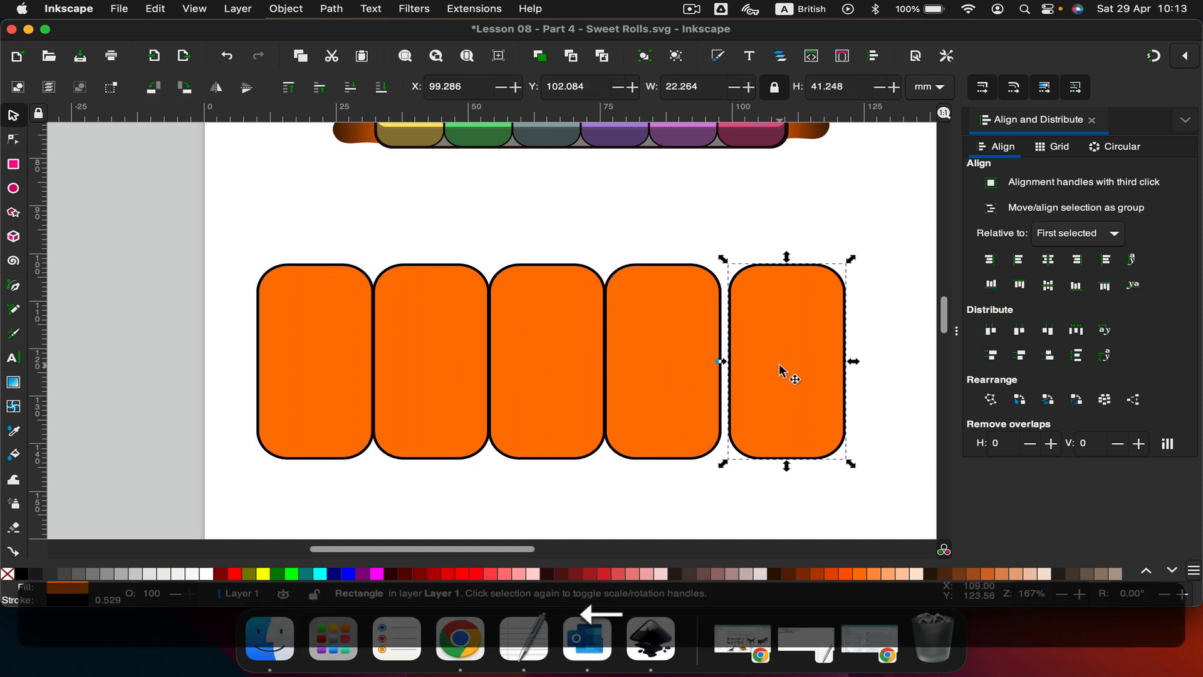
key(Left)
key(Left)
key(Left)
click(488, 200)
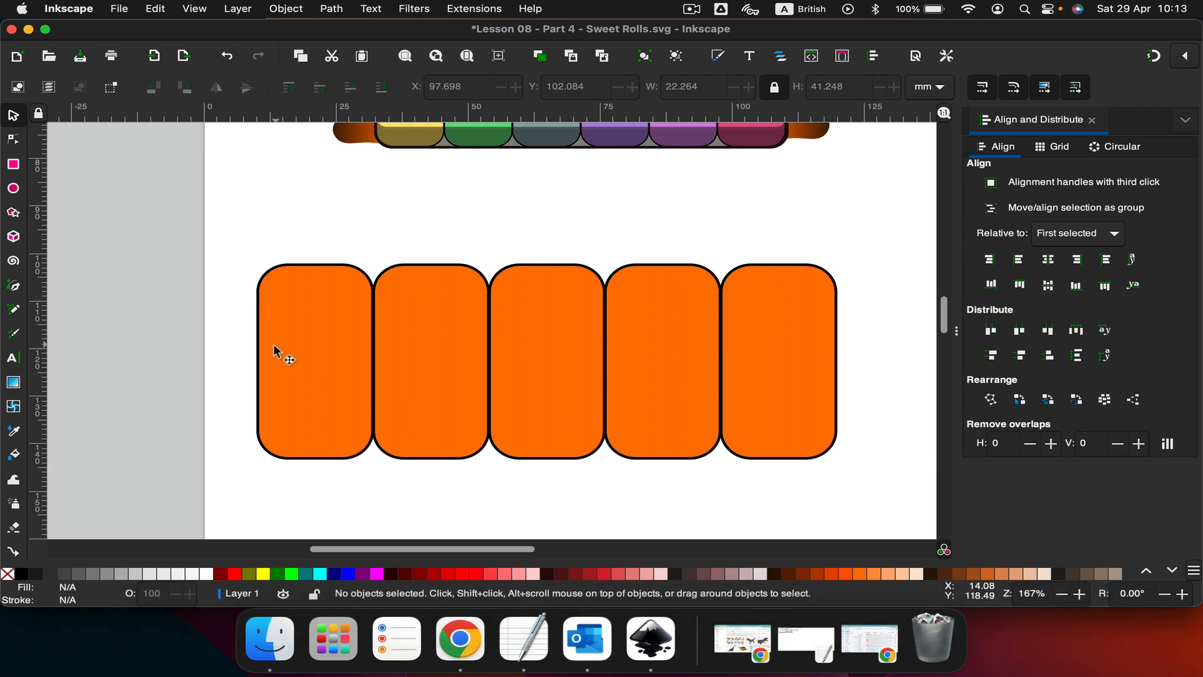
- Fill the first rectangle in the row with salmon pink and the second with bright yellow-green
click(282, 351)
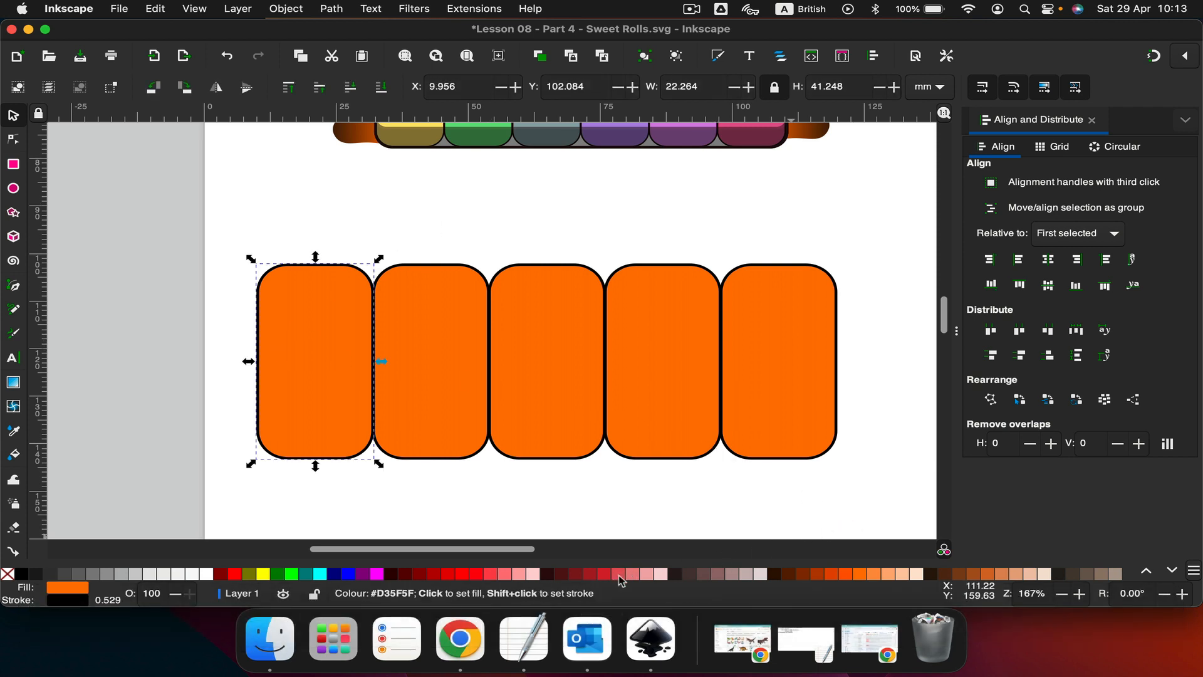
click(652, 574)
scroll(652, 429, up, 4)
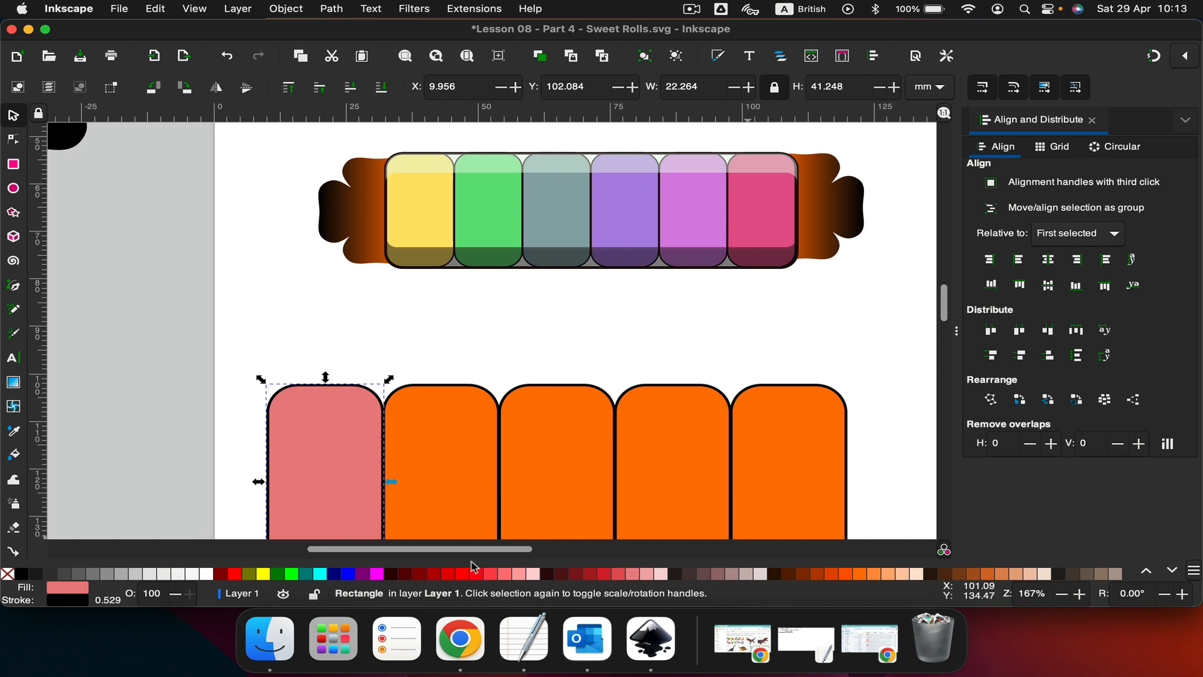
scroll(584, 385, down, 2)
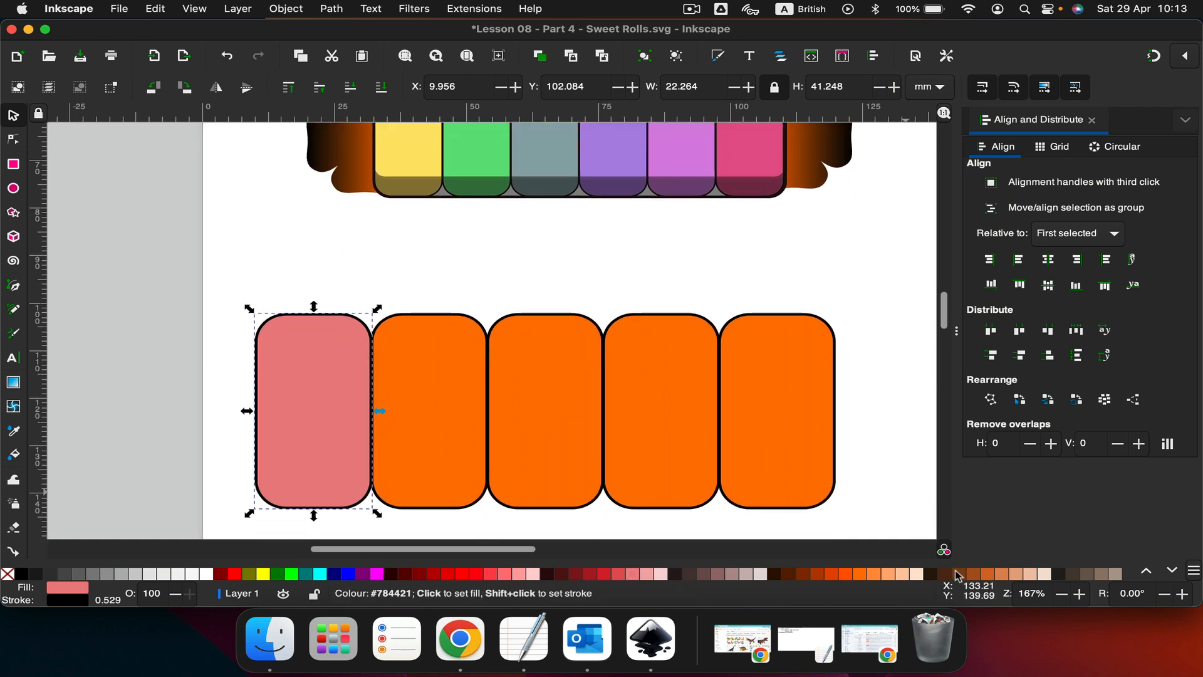
click(1171, 570)
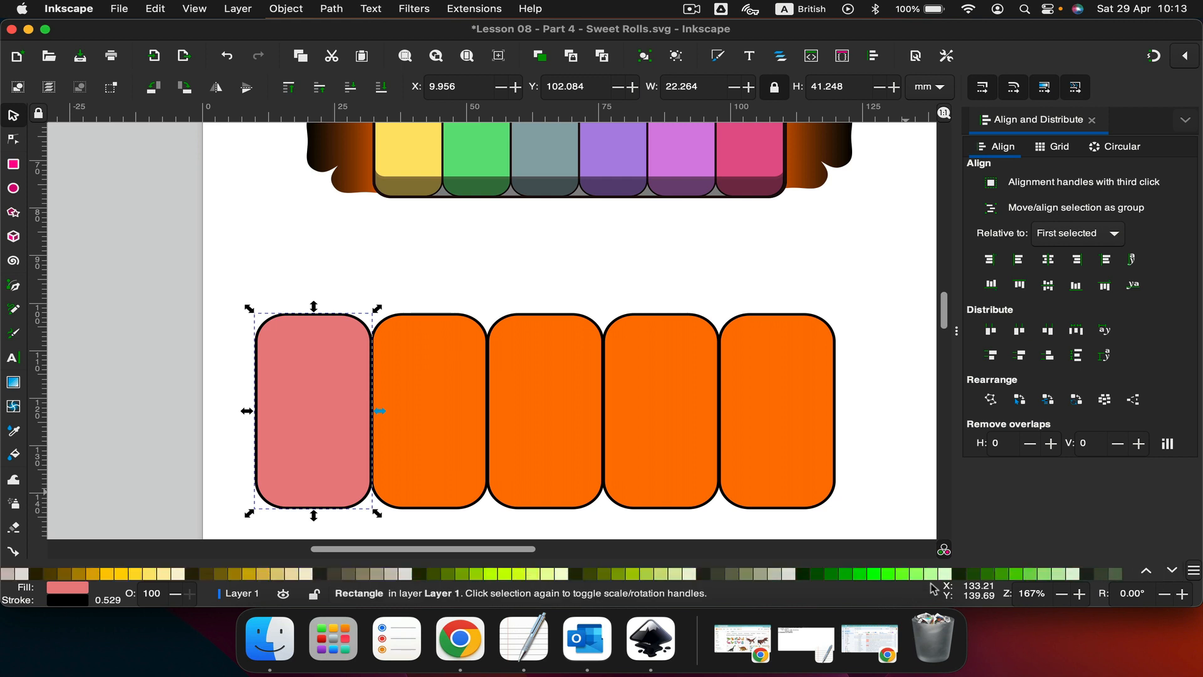
click(473, 456)
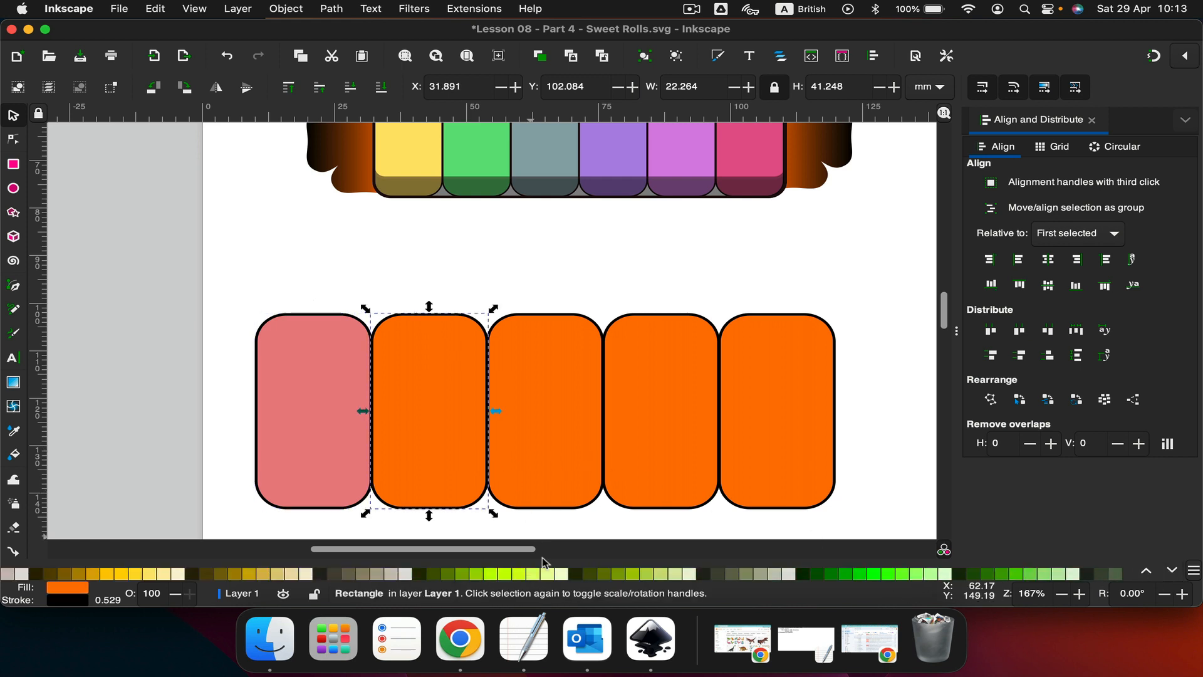
click(542, 574)
- Fill the third rectangle with light green and the fourth with turquoise
click(515, 424)
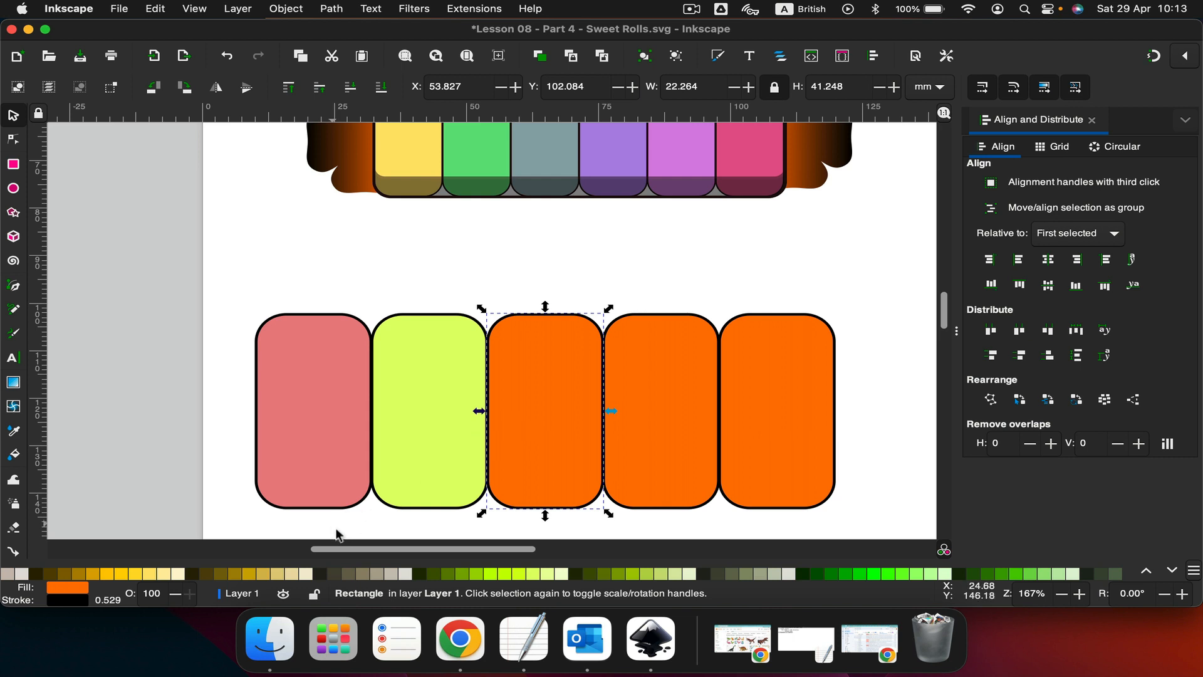
click(1041, 574)
click(658, 442)
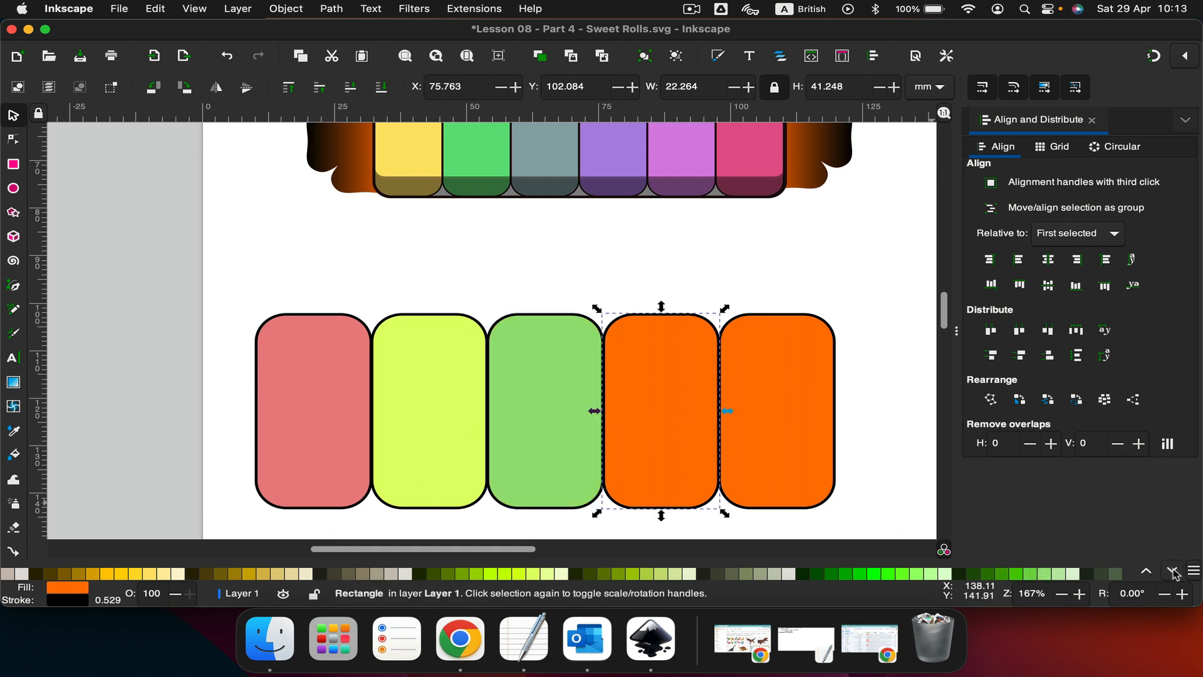
click(1172, 572)
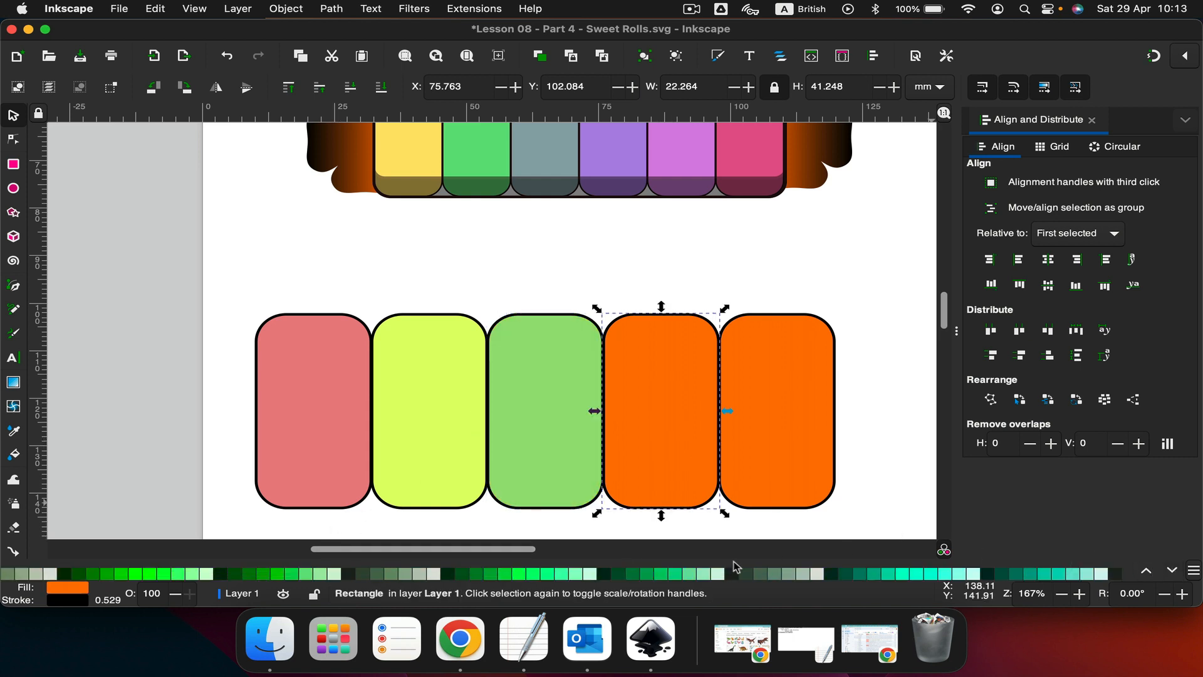
click(943, 575)
- Fill the fifth rectangle with bright pink (#ff80e5)
click(777, 478)
click(1171, 569)
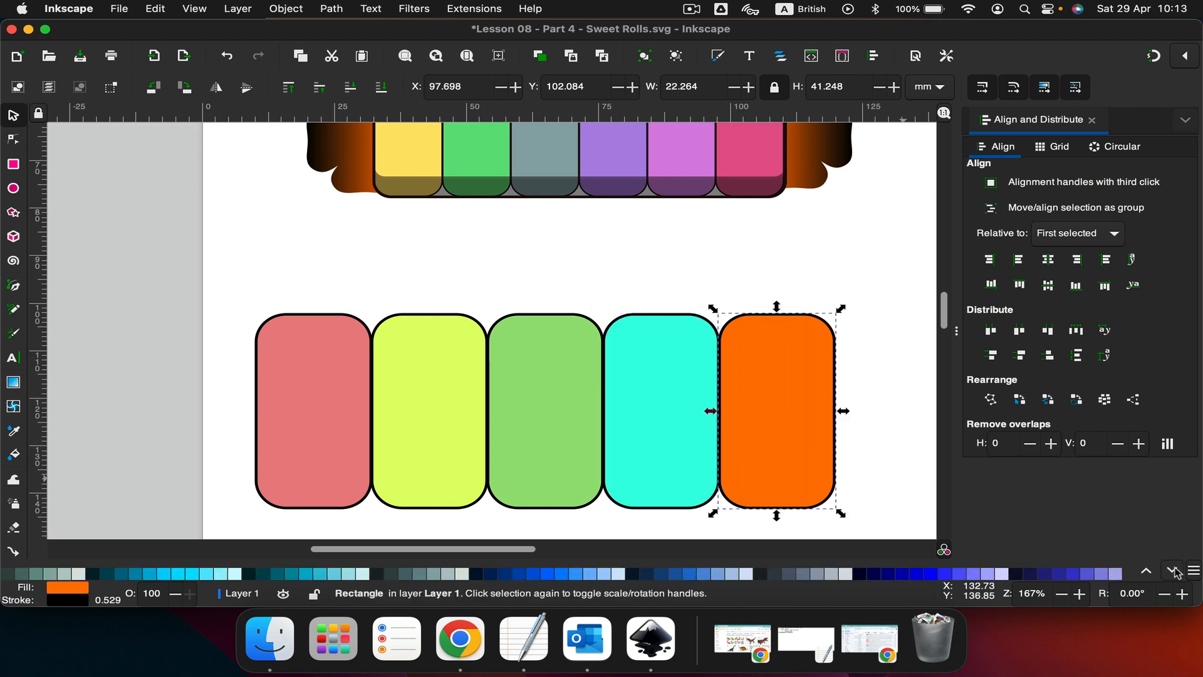
click(1172, 569)
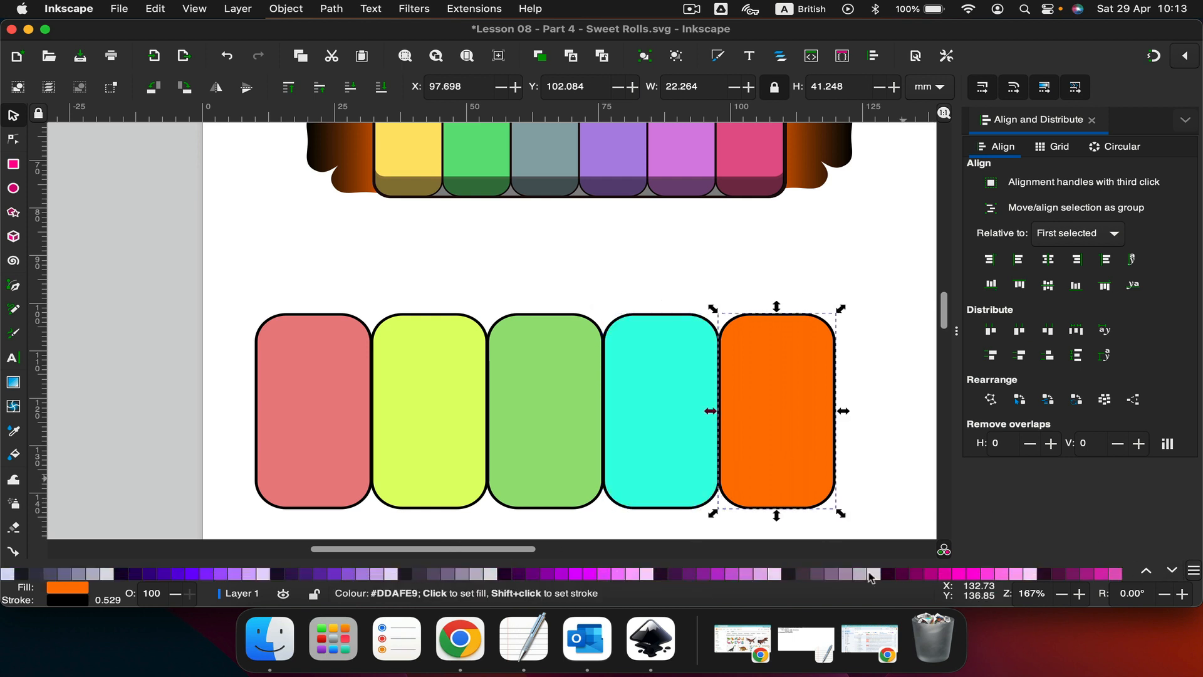
click(1002, 574)
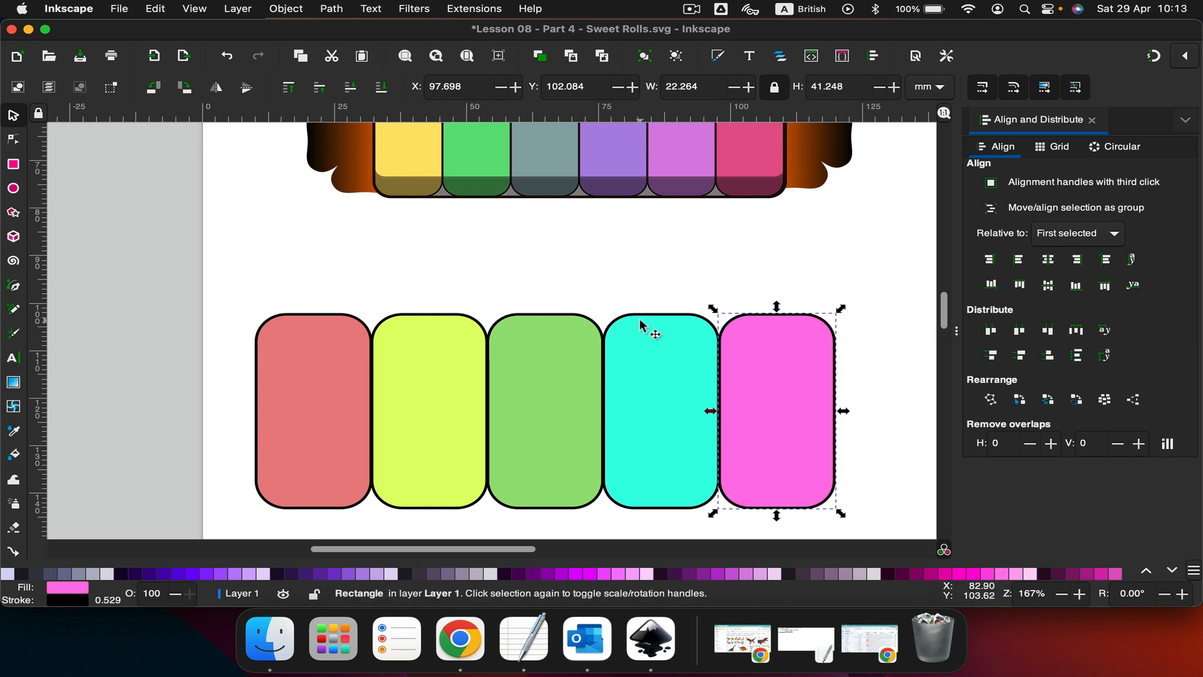
- Draw a rounded rectangle about 115 mm wide over the row and extend its upper edge to a height of about 42 mm
key(1)
click(512, 304)
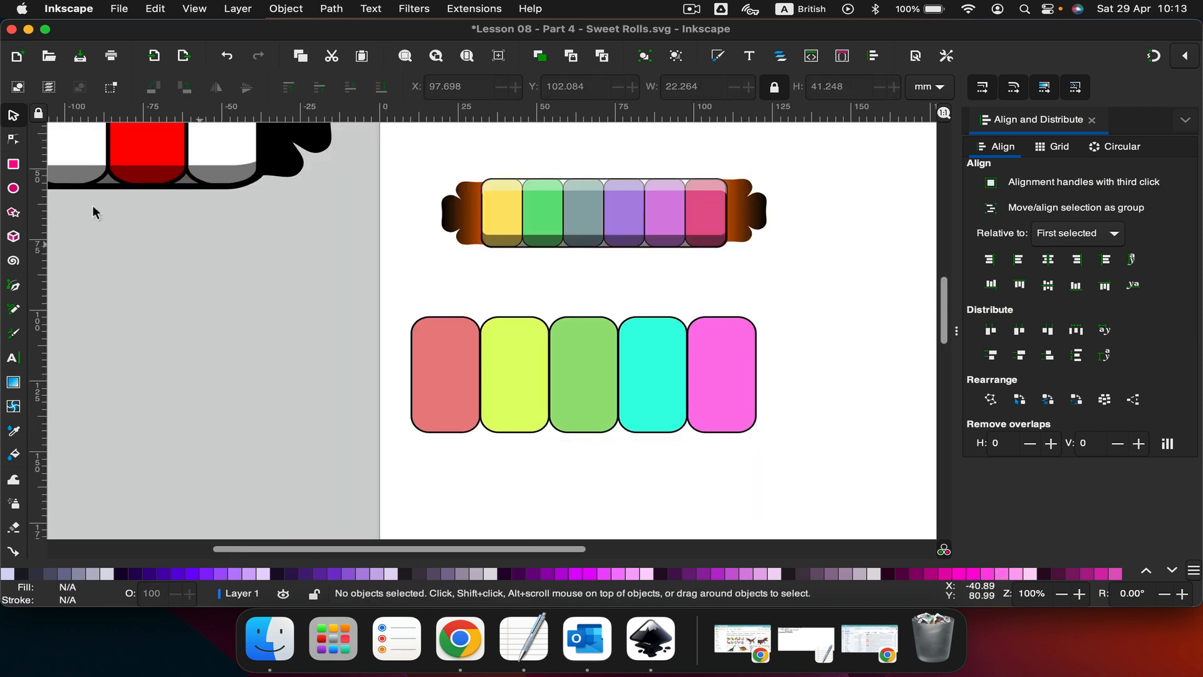
click(12, 162)
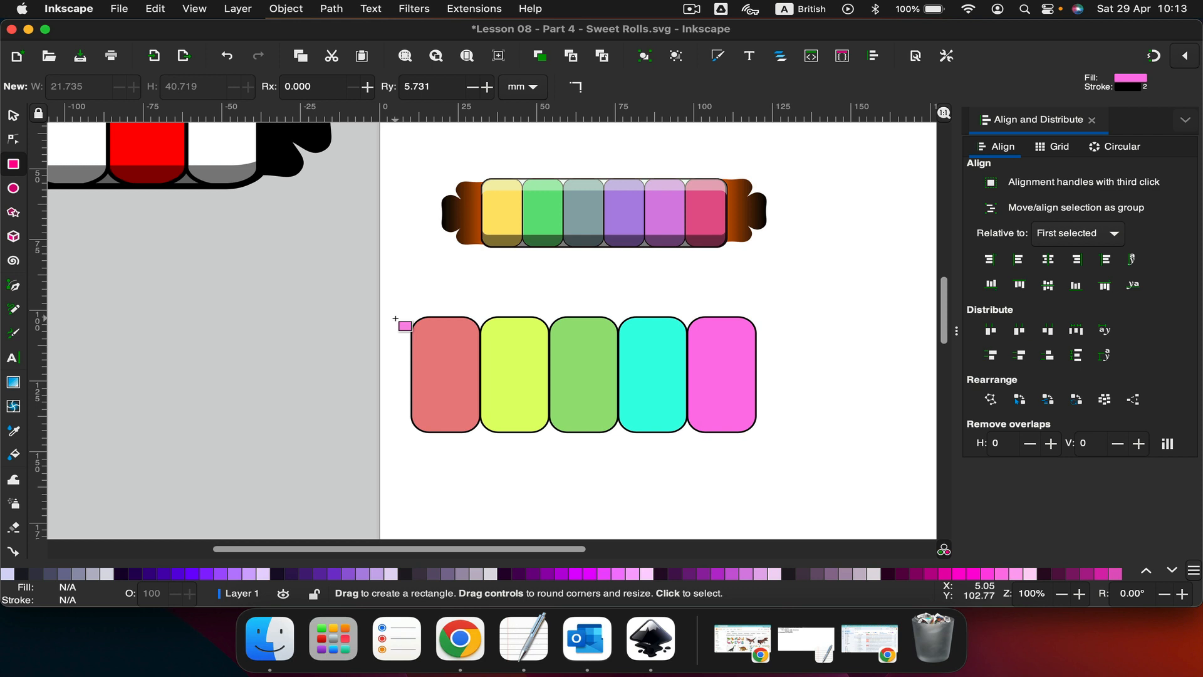
drag(395, 319, 758, 435)
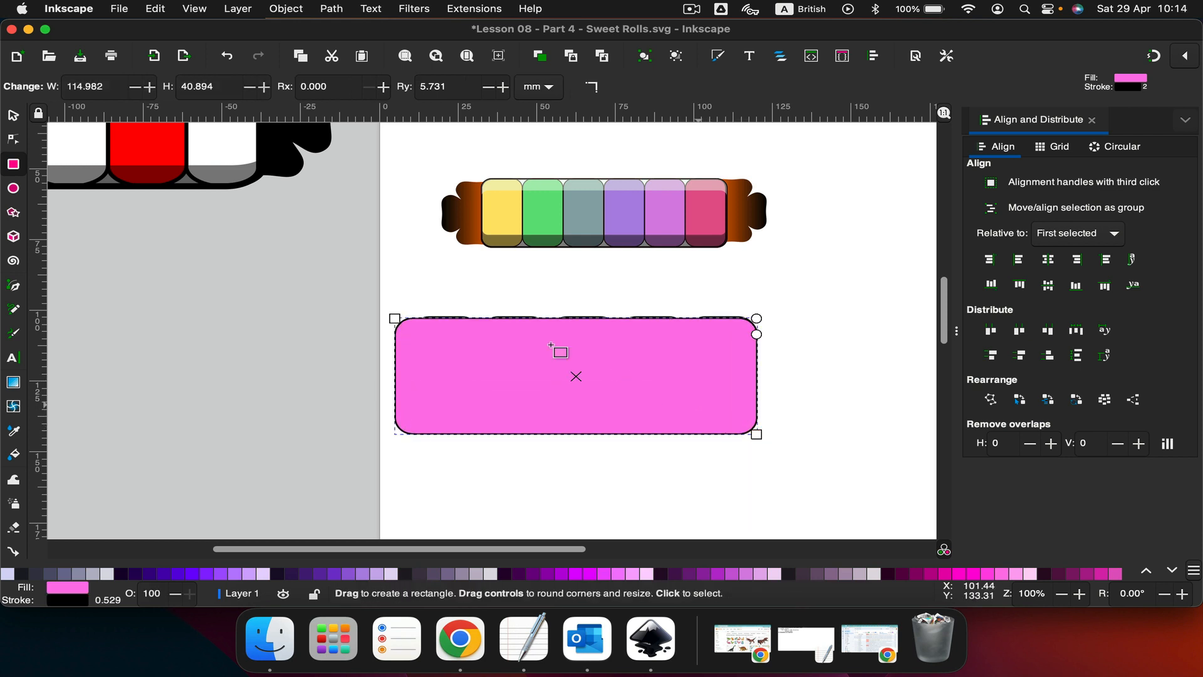
click(13, 116)
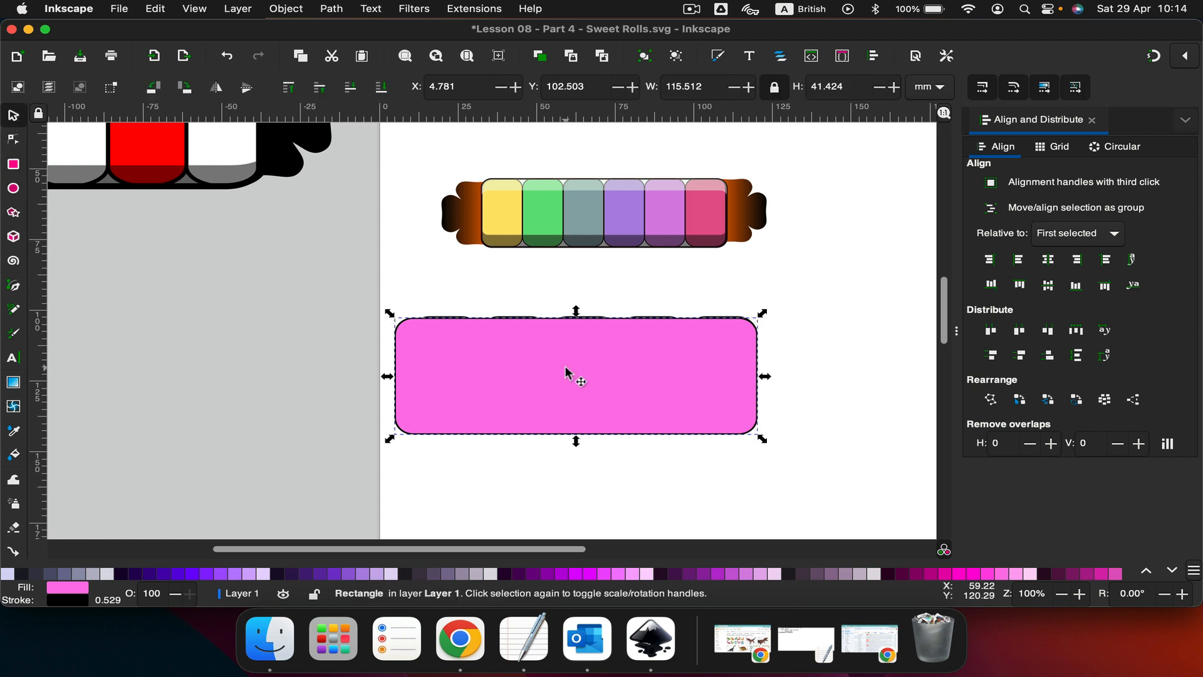
scroll(566, 373, up, 3)
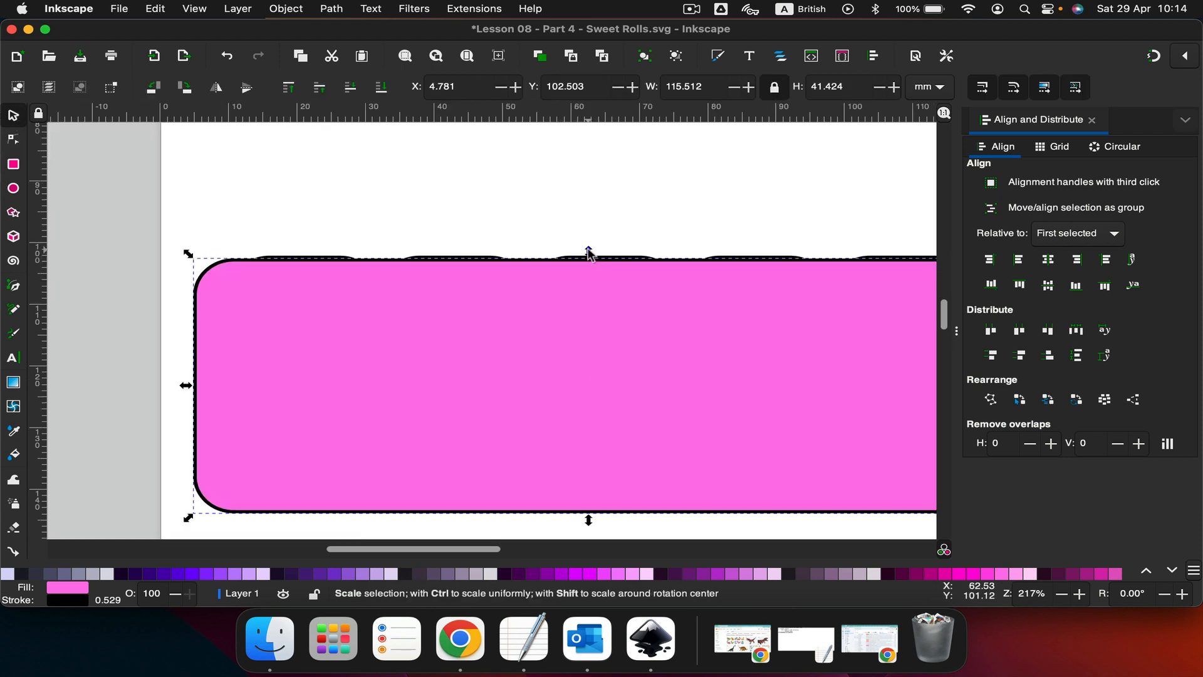
drag(589, 253, 587, 242)
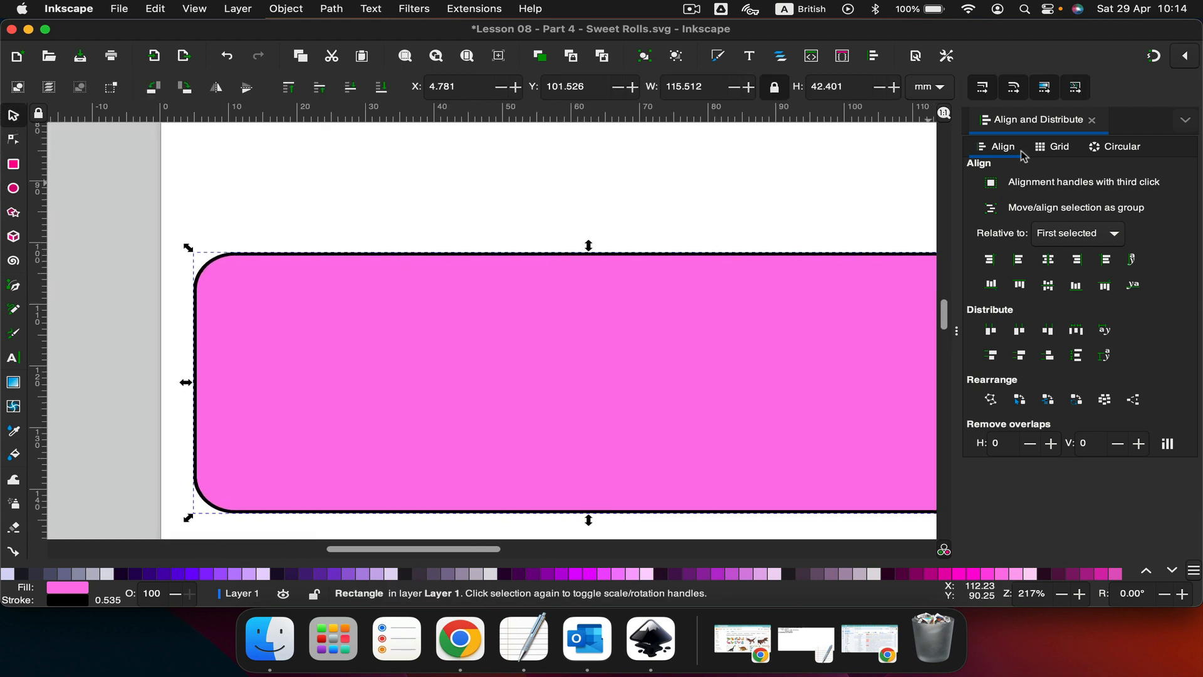
- Remove the large rectangle's fill and pull its left edge in to meet the first coloured rectangle
click(1090, 120)
right_click(533, 384)
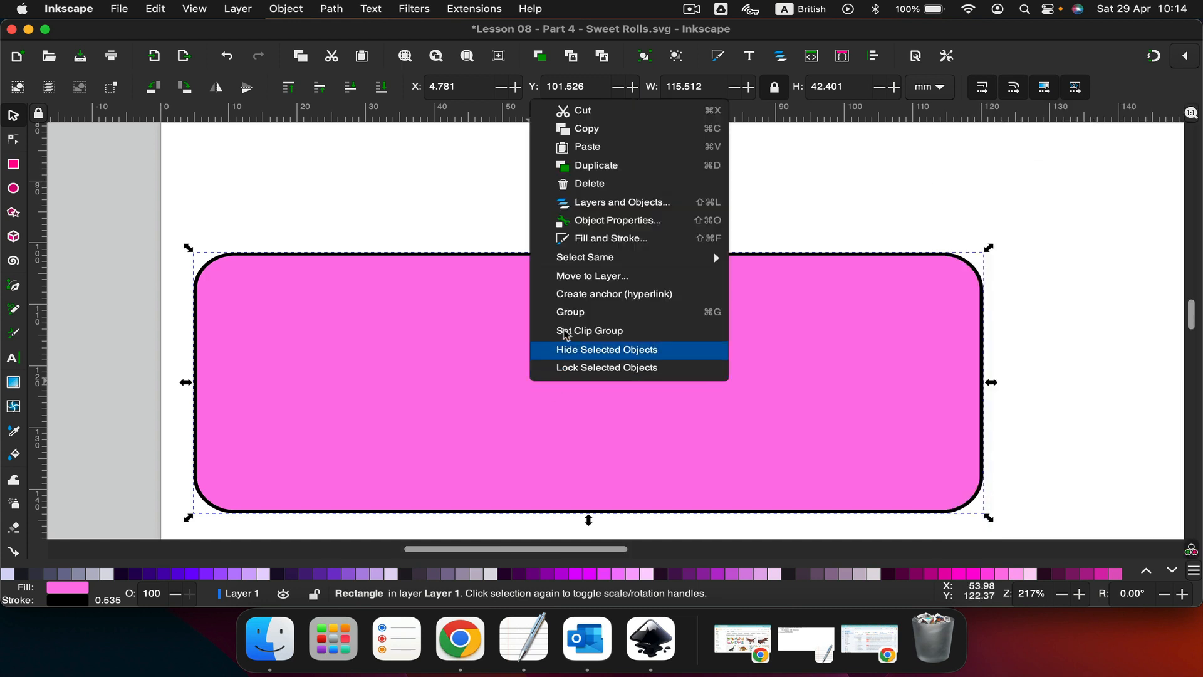
click(577, 238)
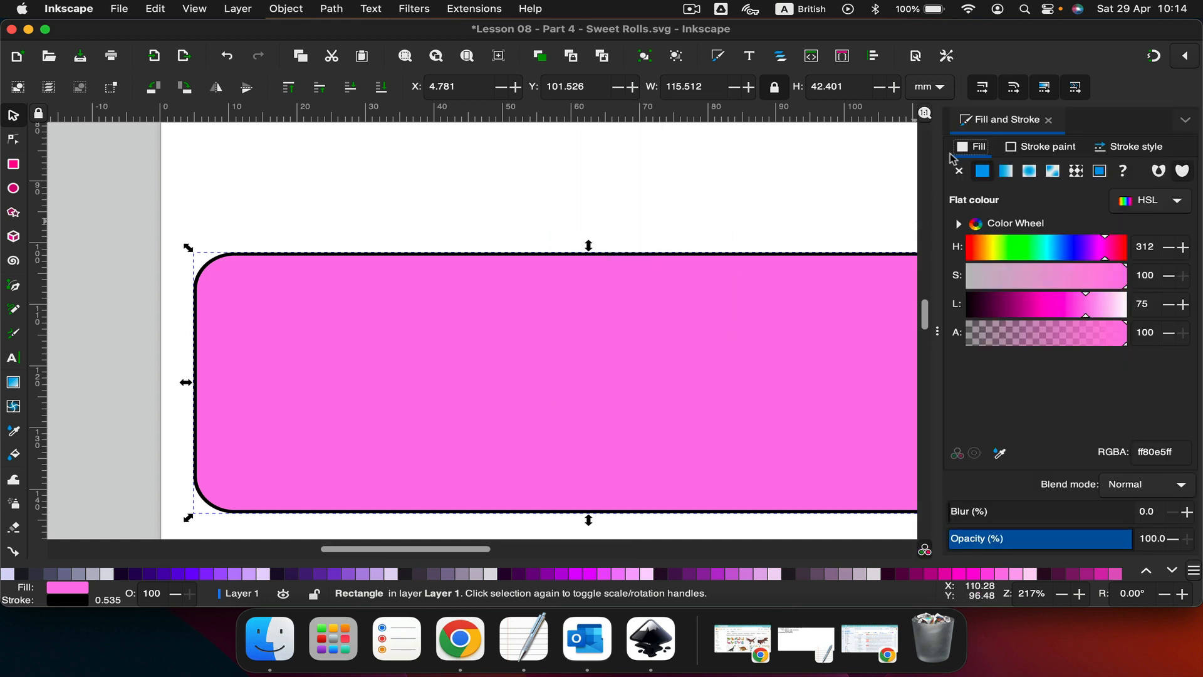
click(959, 171)
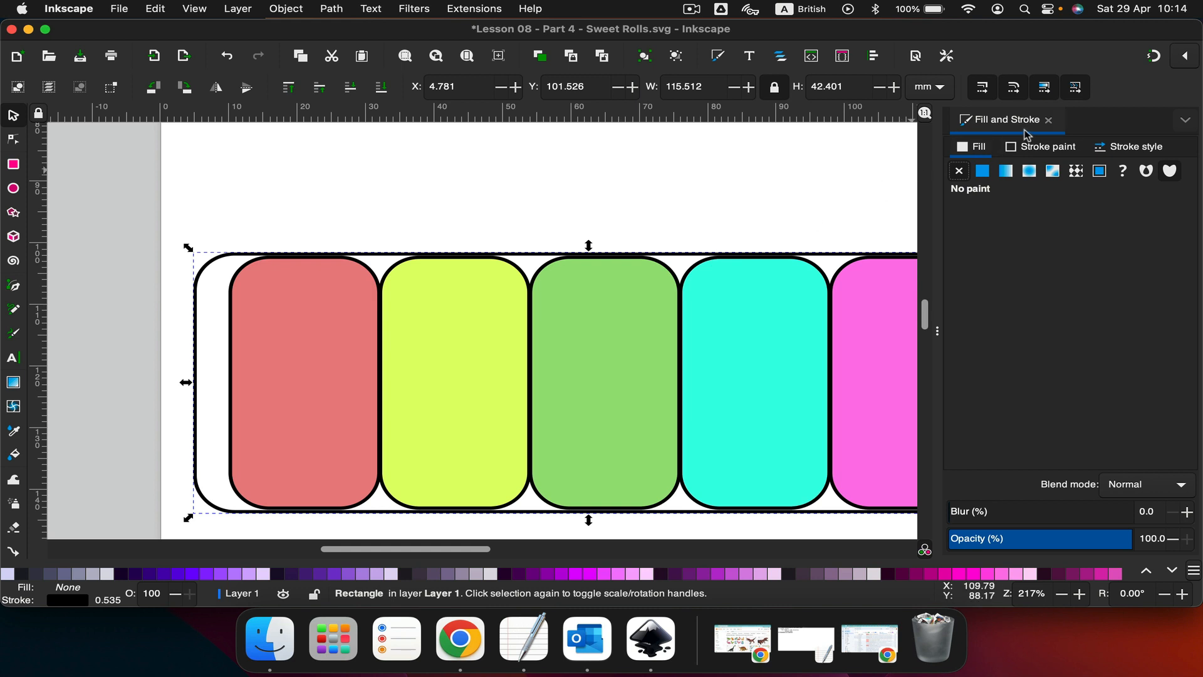
click(1049, 121)
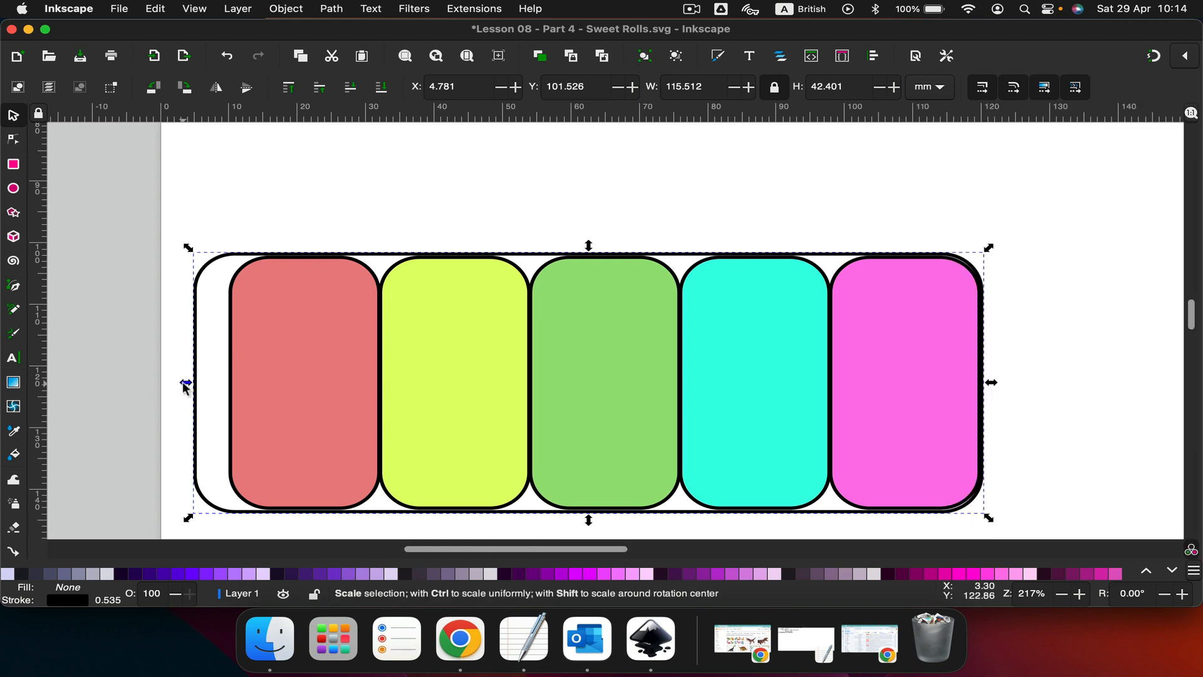
drag(186, 384, 220, 386)
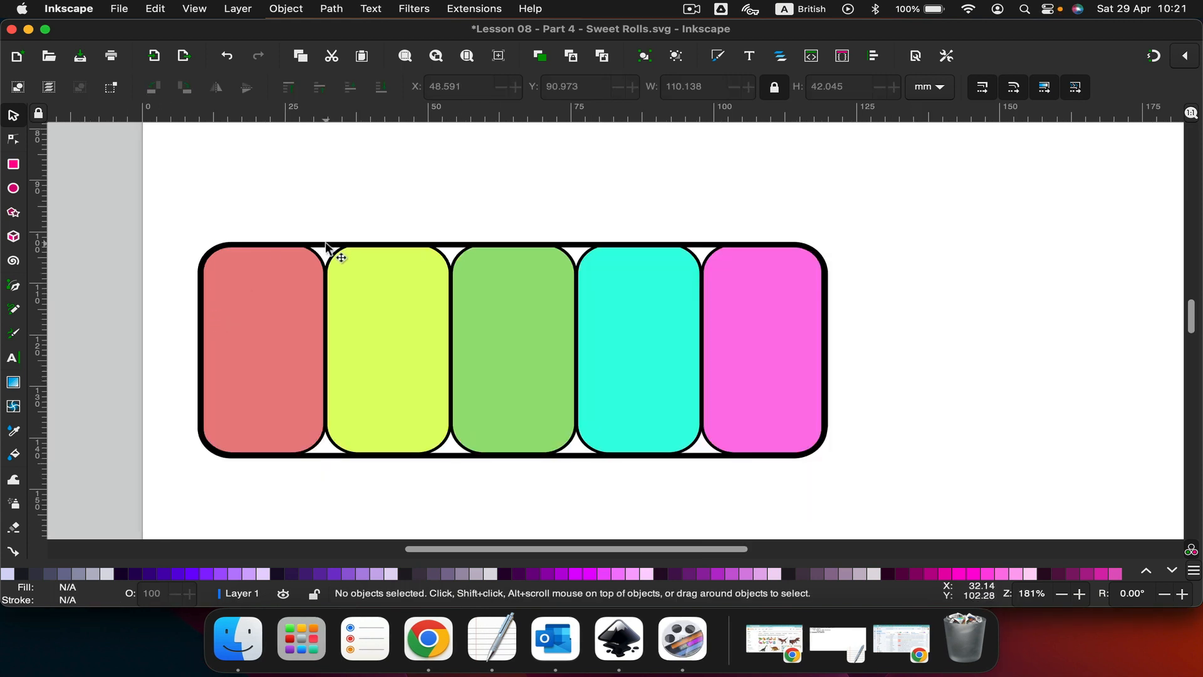
- Show the outer frame's stroke width in px in its stroke style settings
right_click(326, 244)
click(390, 379)
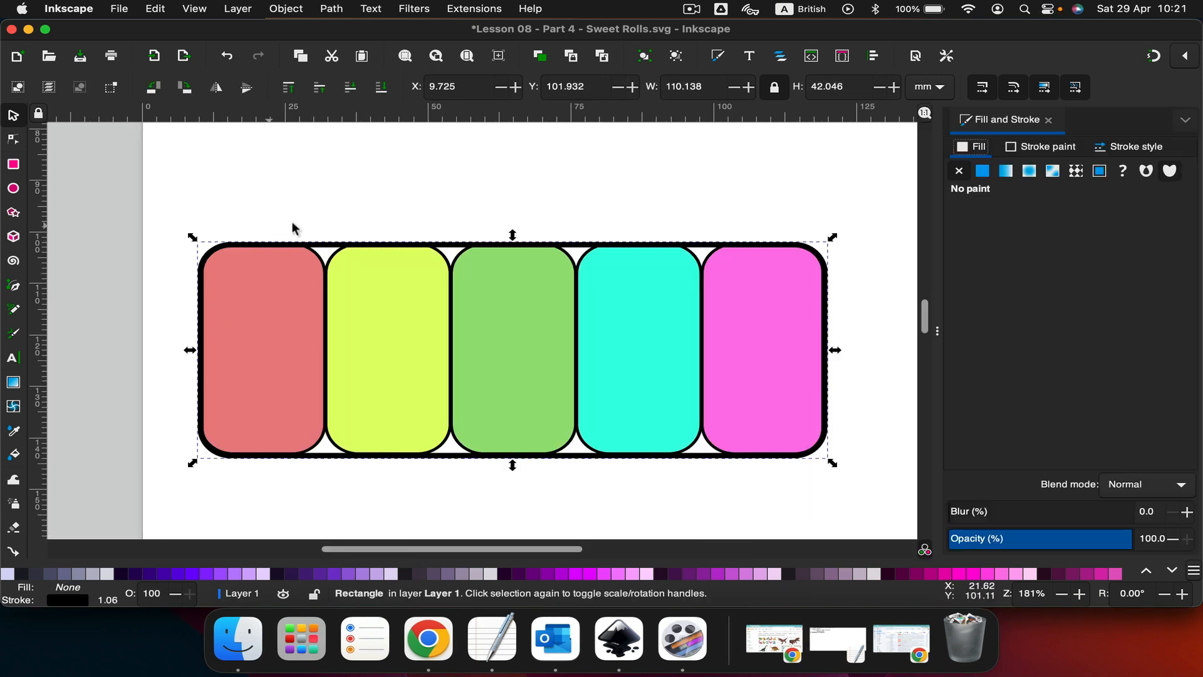
click(1121, 146)
click(1113, 175)
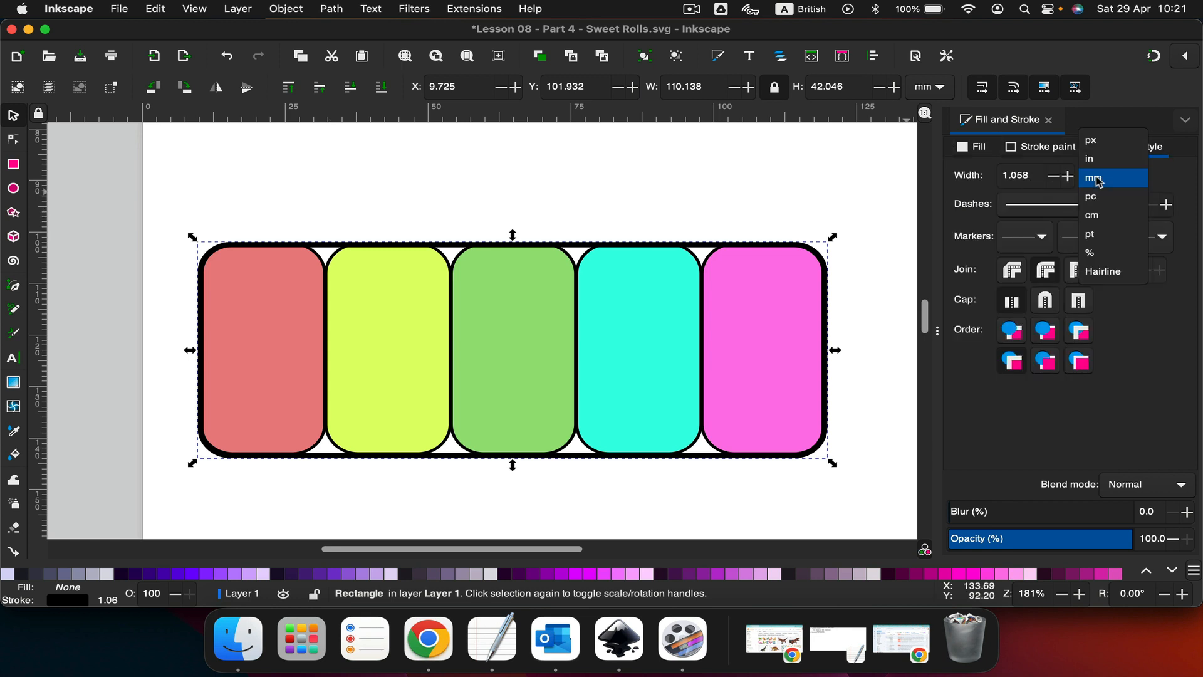
click(1098, 143)
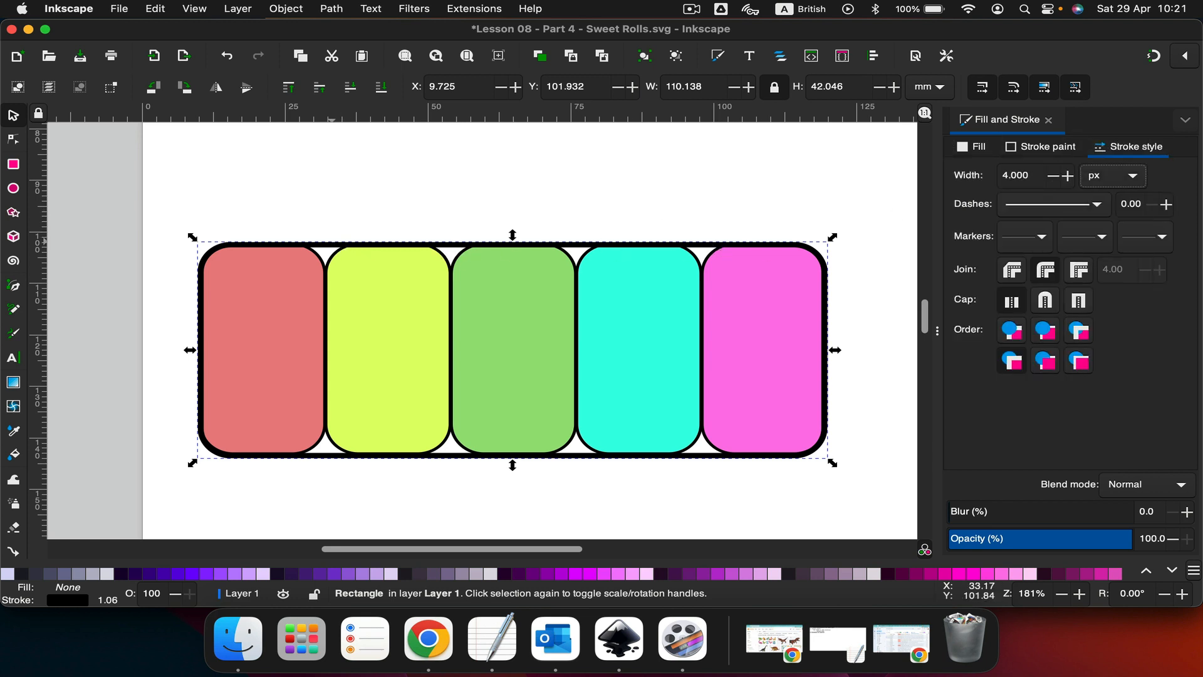
click(1047, 120)
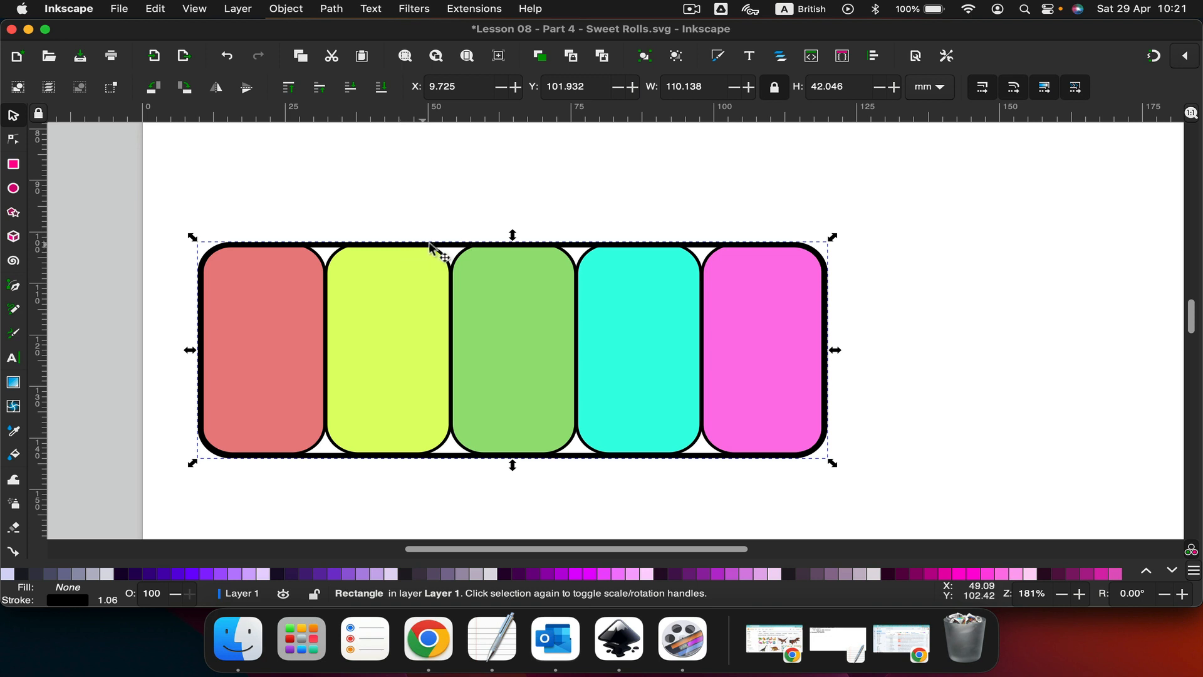
- Duplicate the outer frame and shrink the copy vertically about its centre to a height of about 31 mm
drag(447, 245, 519, 201)
key(super+z)
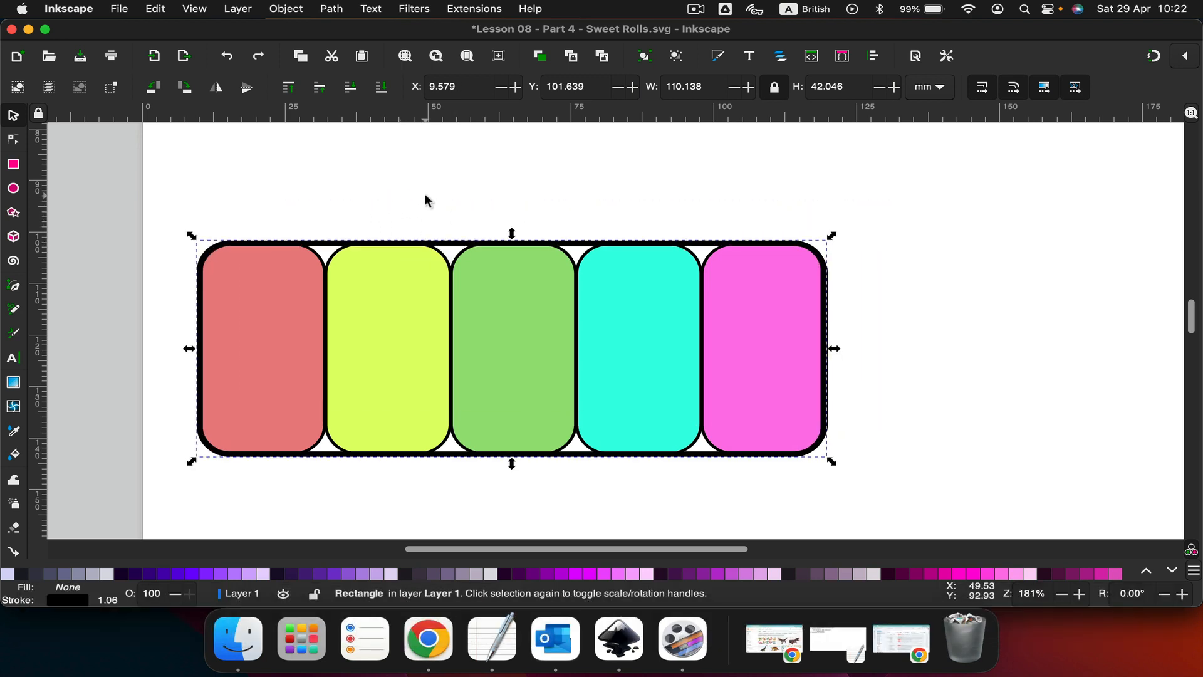
key(super+d)
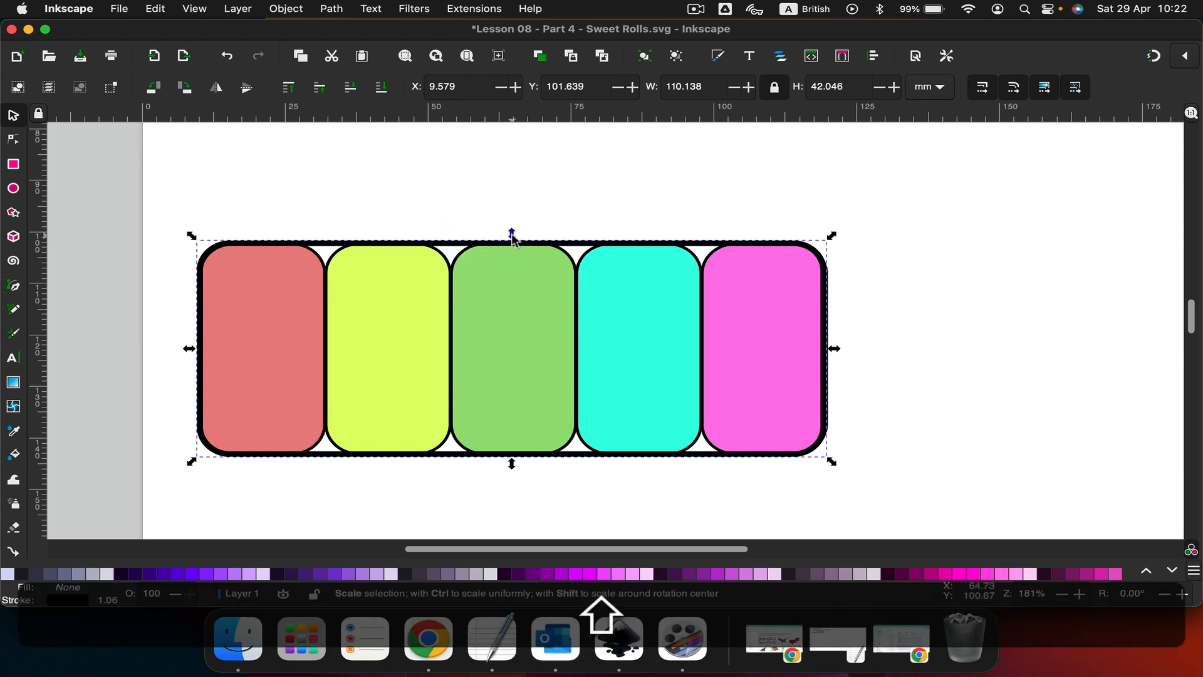
drag(512, 233, 514, 270)
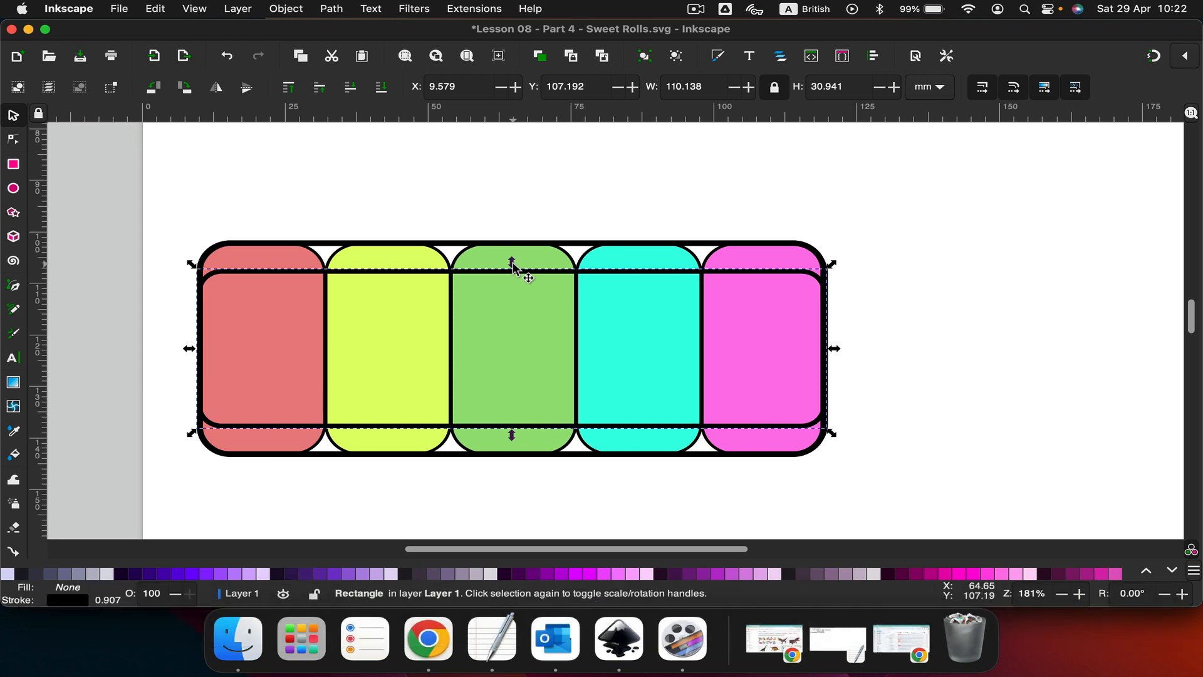
- Cut the shorter frame out of the outer frame and break the result apart into separate upper and lower strips
key(shift)
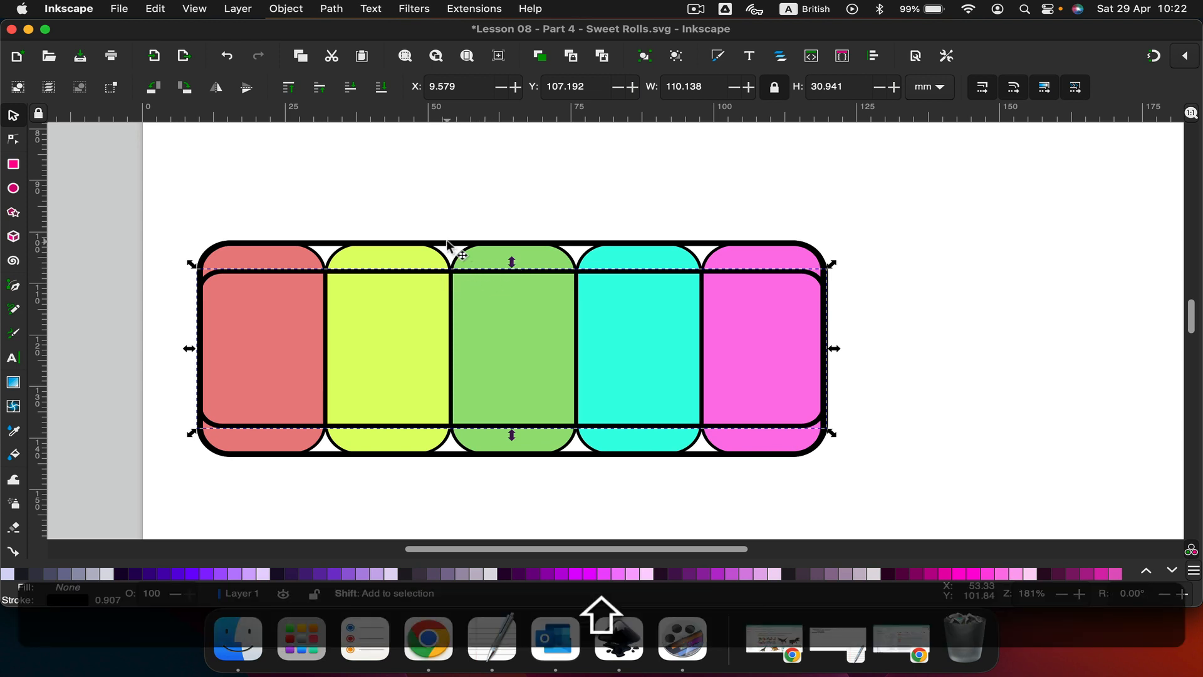
shift+click(443, 244)
click(332, 8)
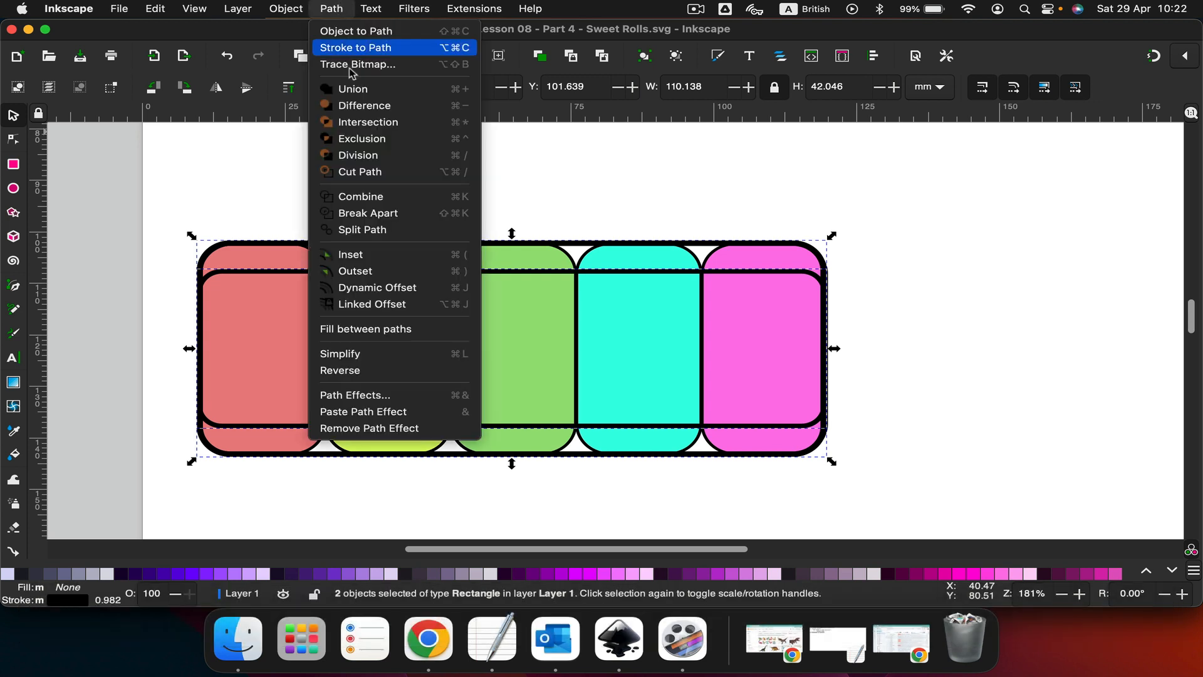
click(351, 197)
mouse_move(430, 241)
mouse_down()
mouse_move(641, 150)
mouse_move(716, 148)
mouse_move(508, 163)
mouse_move(431, 219)
mouse_move(437, 243)
mouse_up()
click(315, 8)
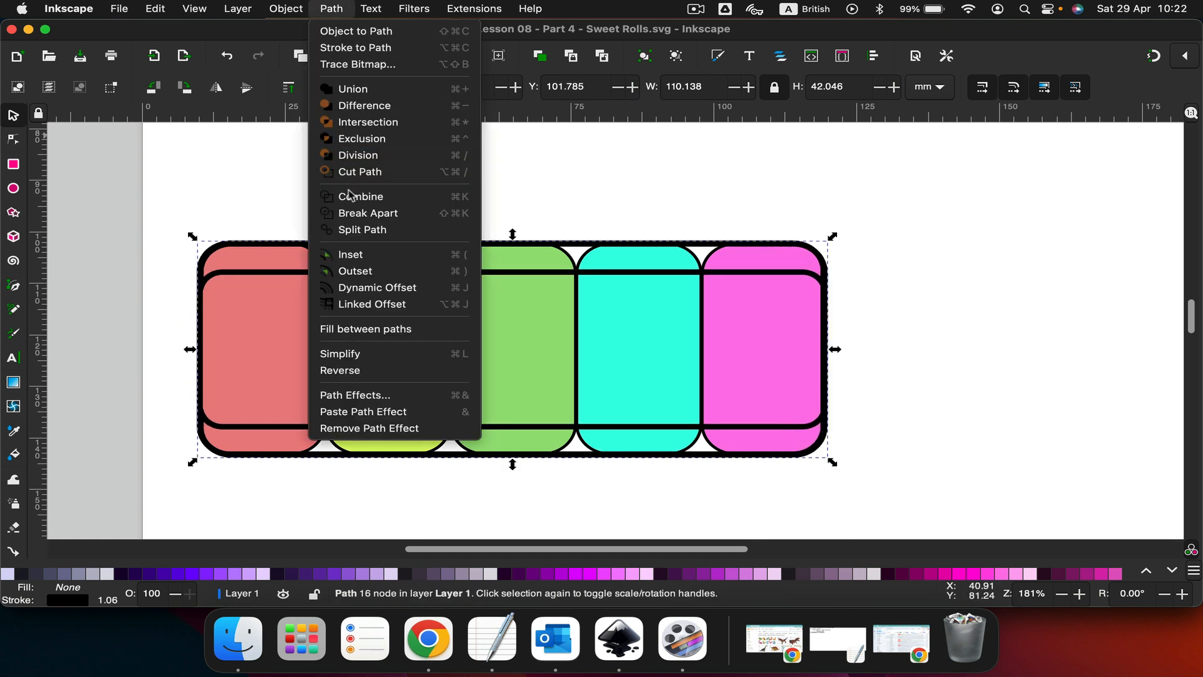
click(355, 214)
click(299, 206)
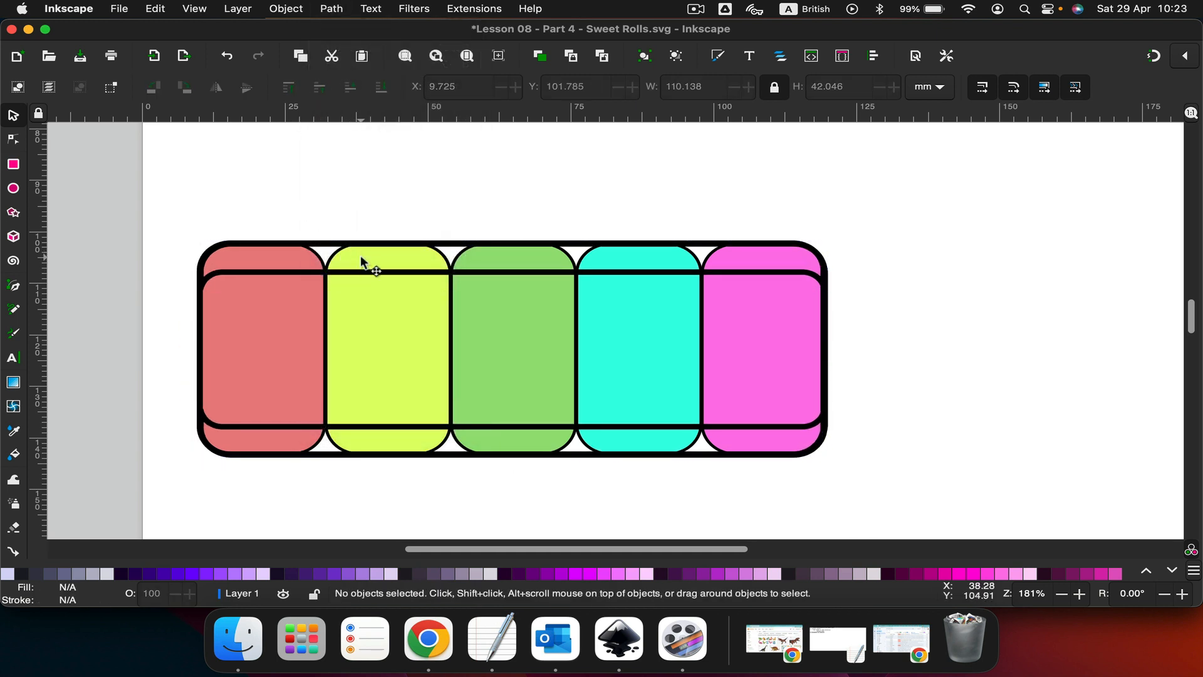
- Remove the stroke from the upper strip of the second roll
click(361, 259)
click(307, 242)
right_click(307, 244)
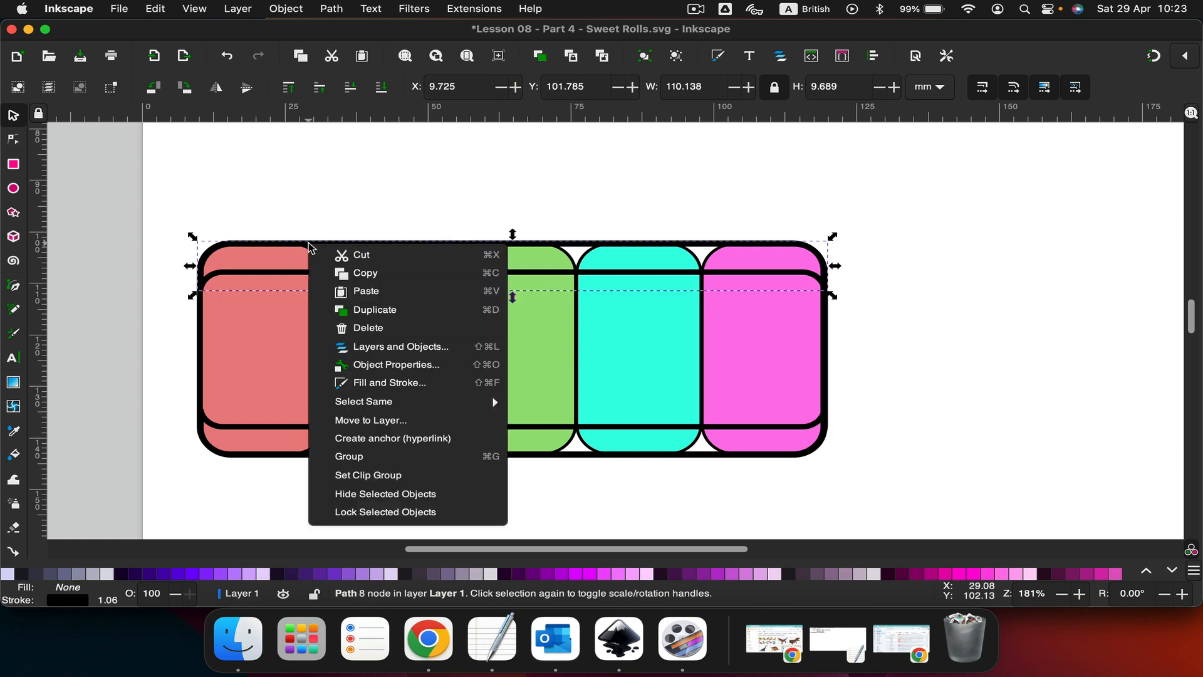
click(370, 383)
click(1034, 148)
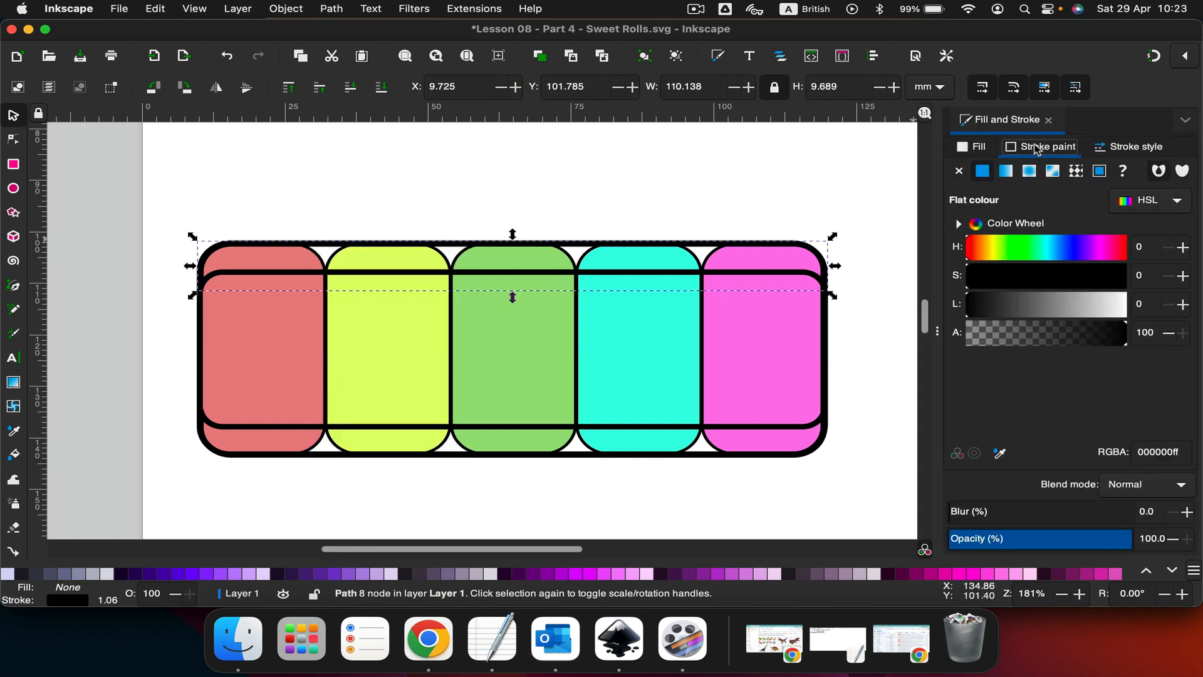
click(959, 172)
- Give the upper strip a flat near-white fill with lightness 98 and make it semi-transparent as a highlight
click(979, 150)
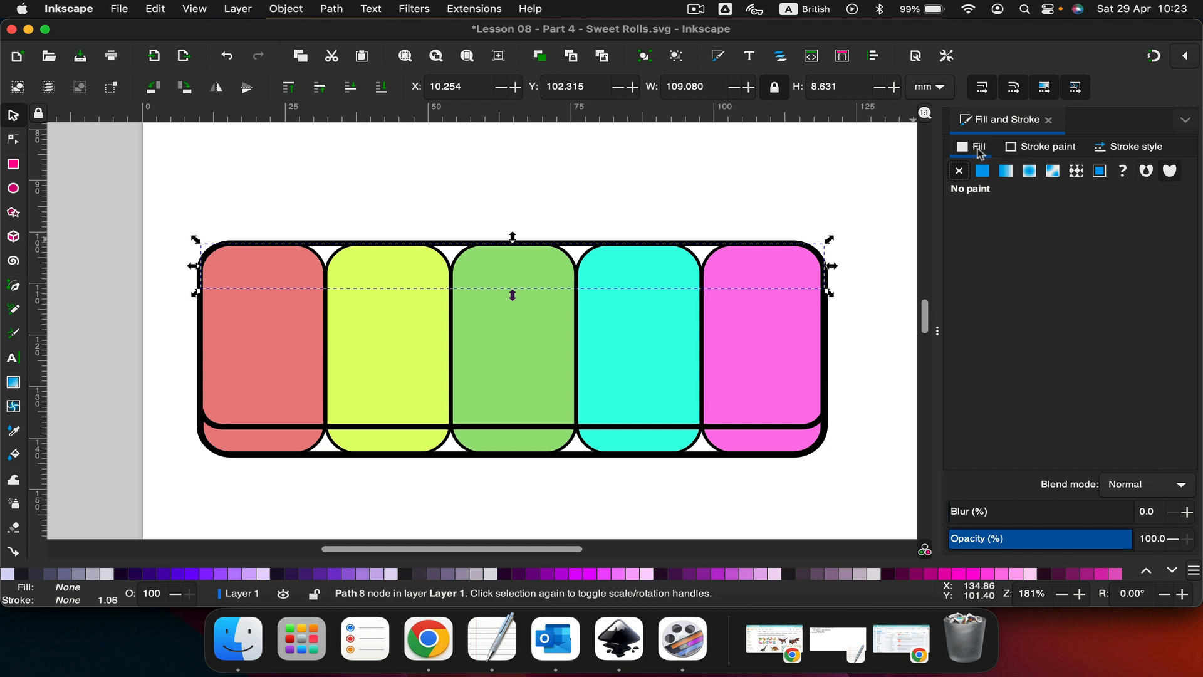
click(981, 172)
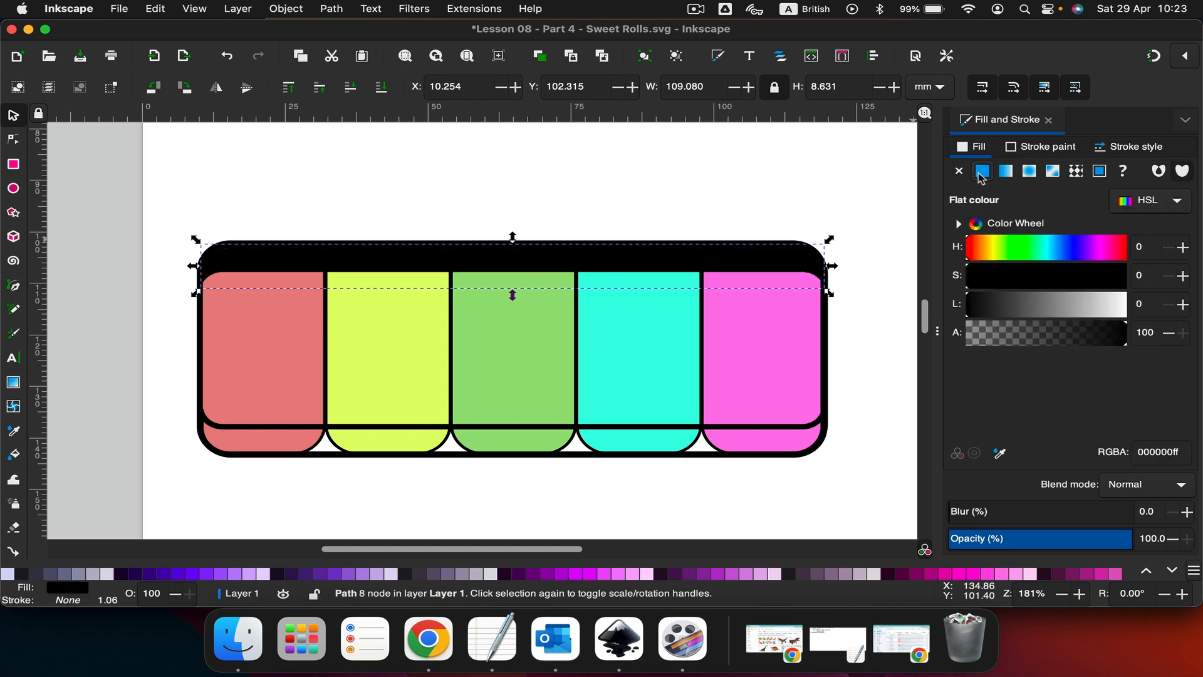
click(1122, 311)
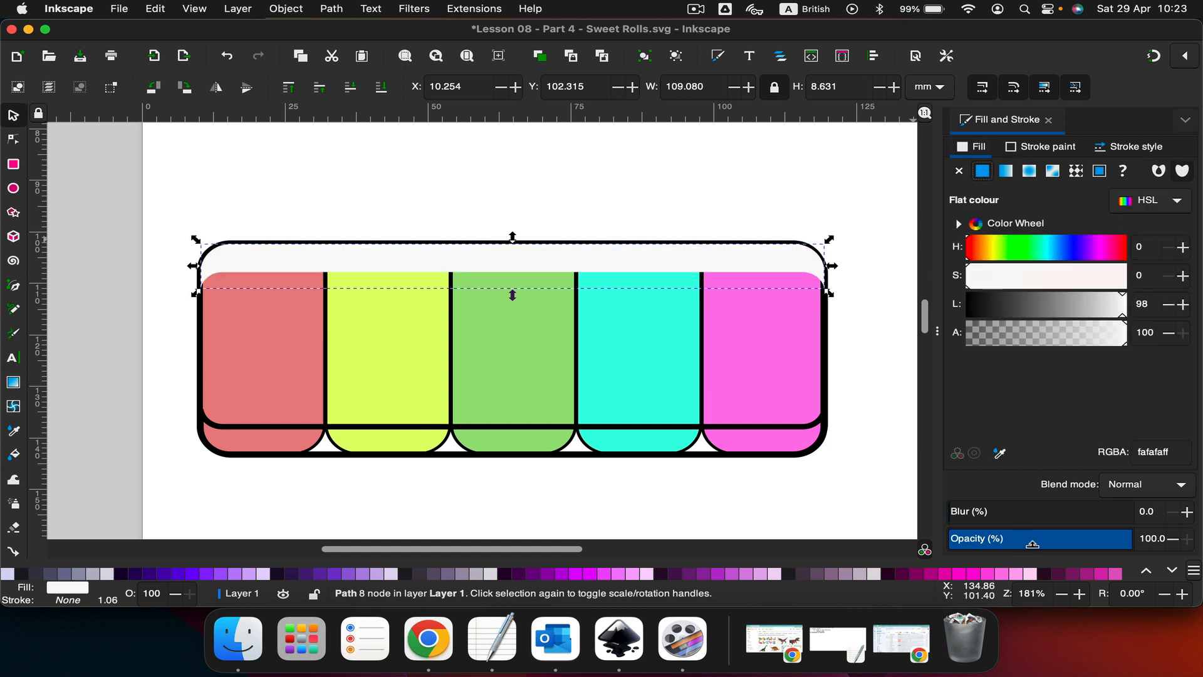
click(1032, 543)
- Fill the lower strip with near-black at lightness 4 and reduce its opacity to about 49% as a shadow
click(454, 431)
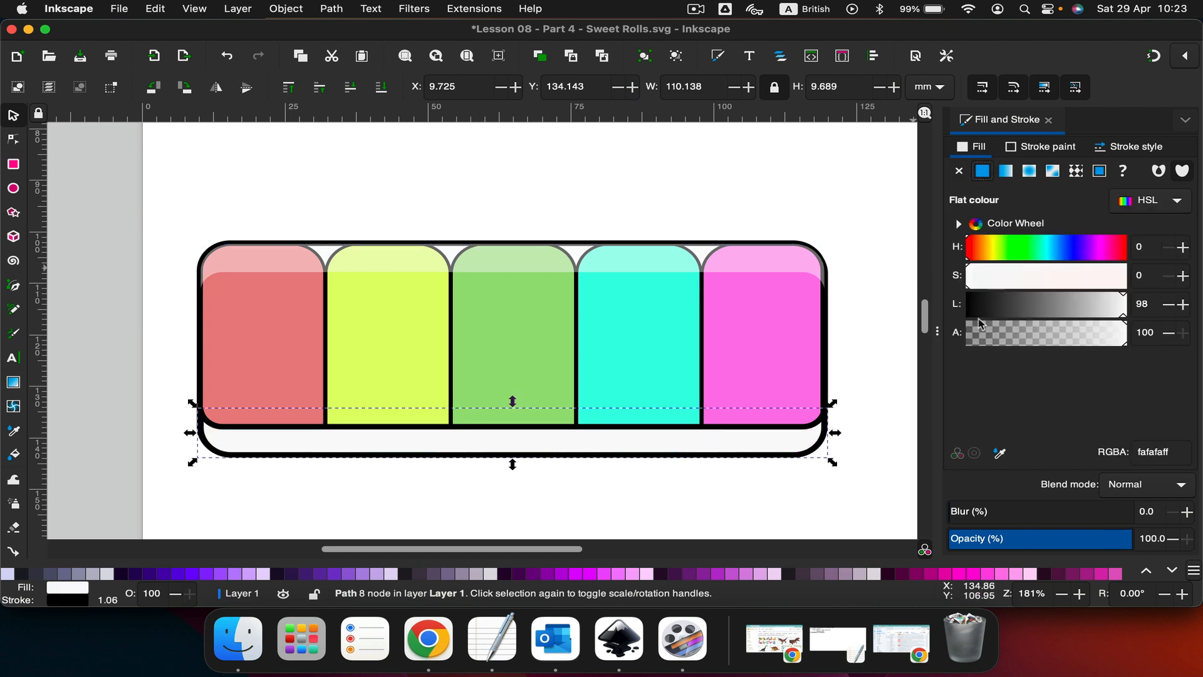
click(973, 316)
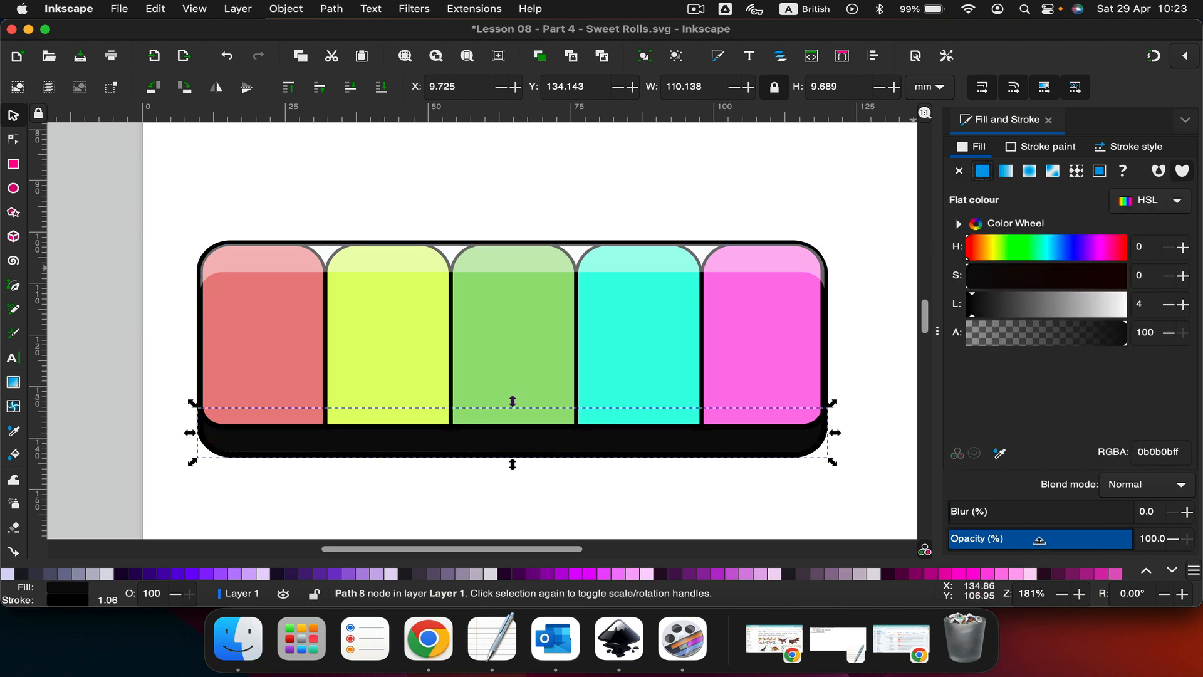
click(1039, 540)
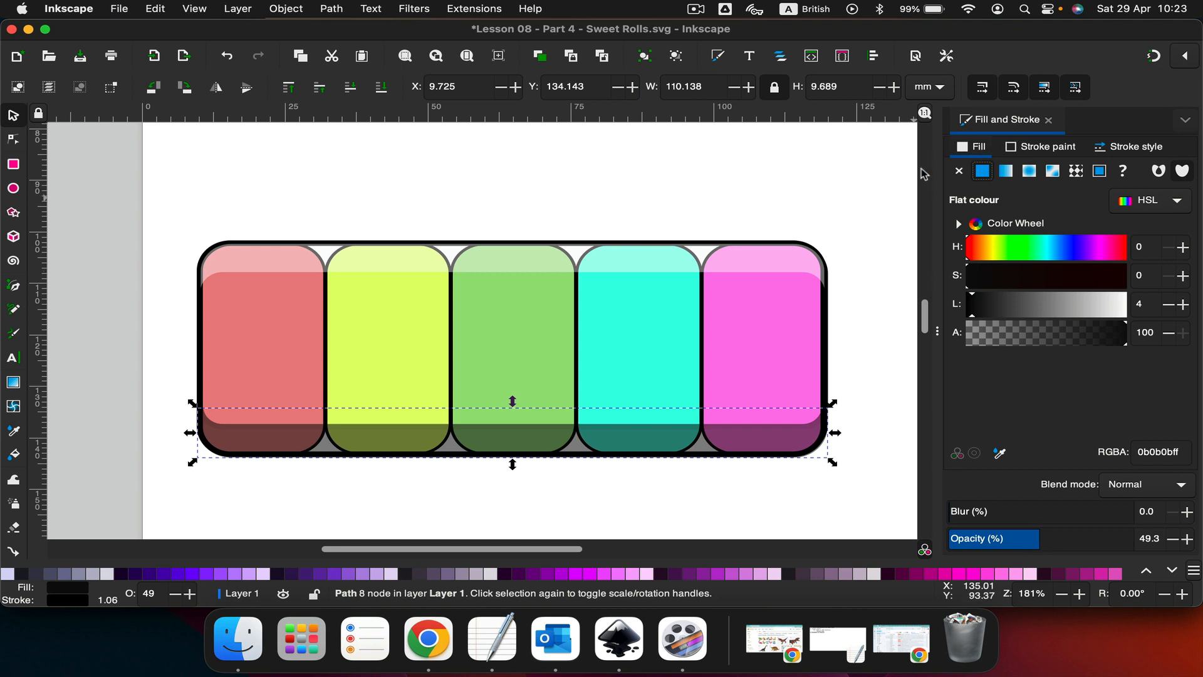
click(1048, 119)
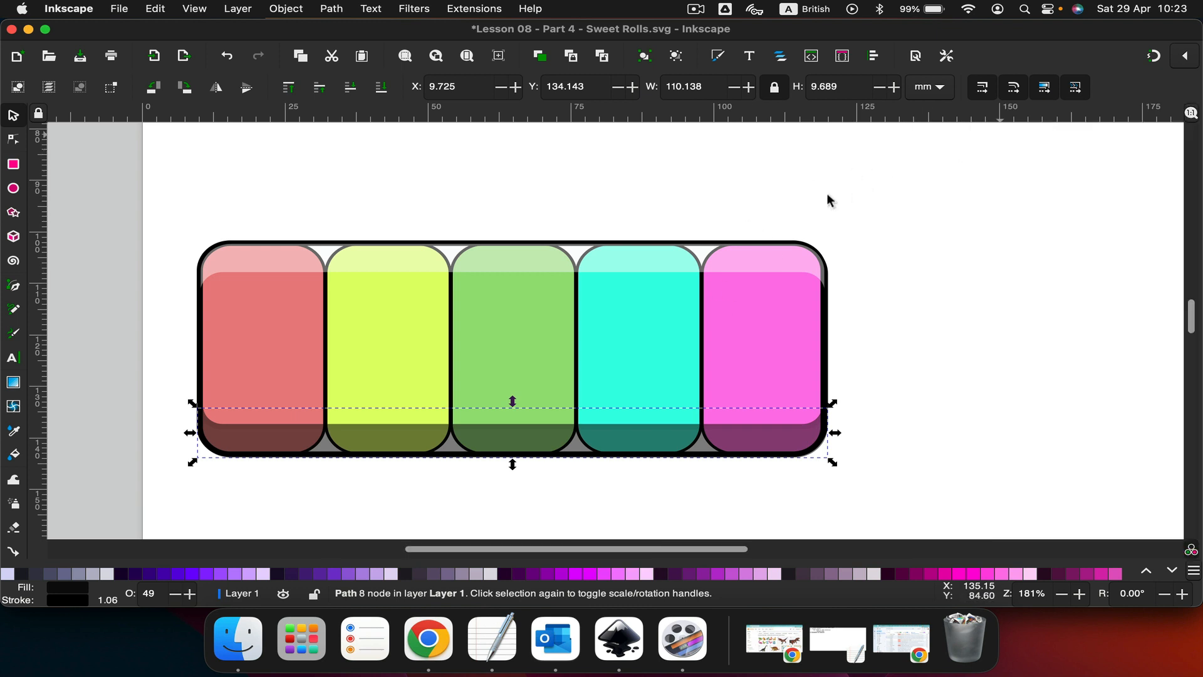
- Draw a rounded three-cornered star about 31 mm wide and 28.5 mm high in the empty area right of the second roll
scroll(736, 210, down, 1)
scroll(735, 210, up, 1)
scroll(736, 209, left, 1)
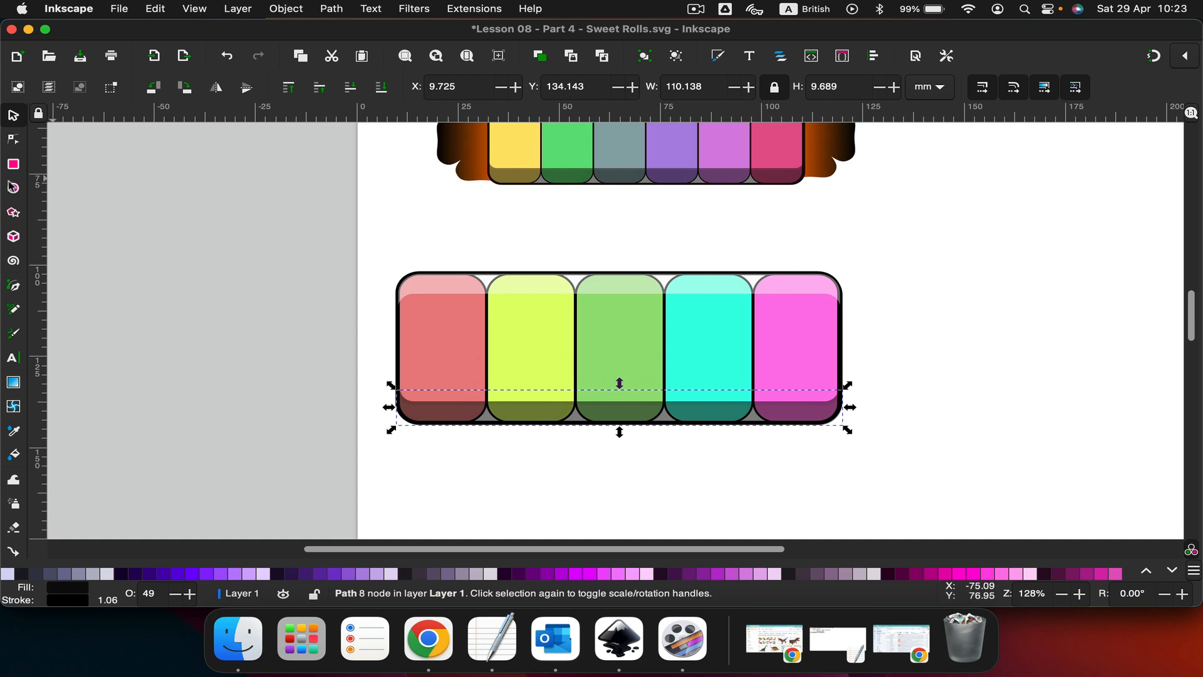
scroll(282, 290, up, 5)
scroll(282, 290, left, 1)
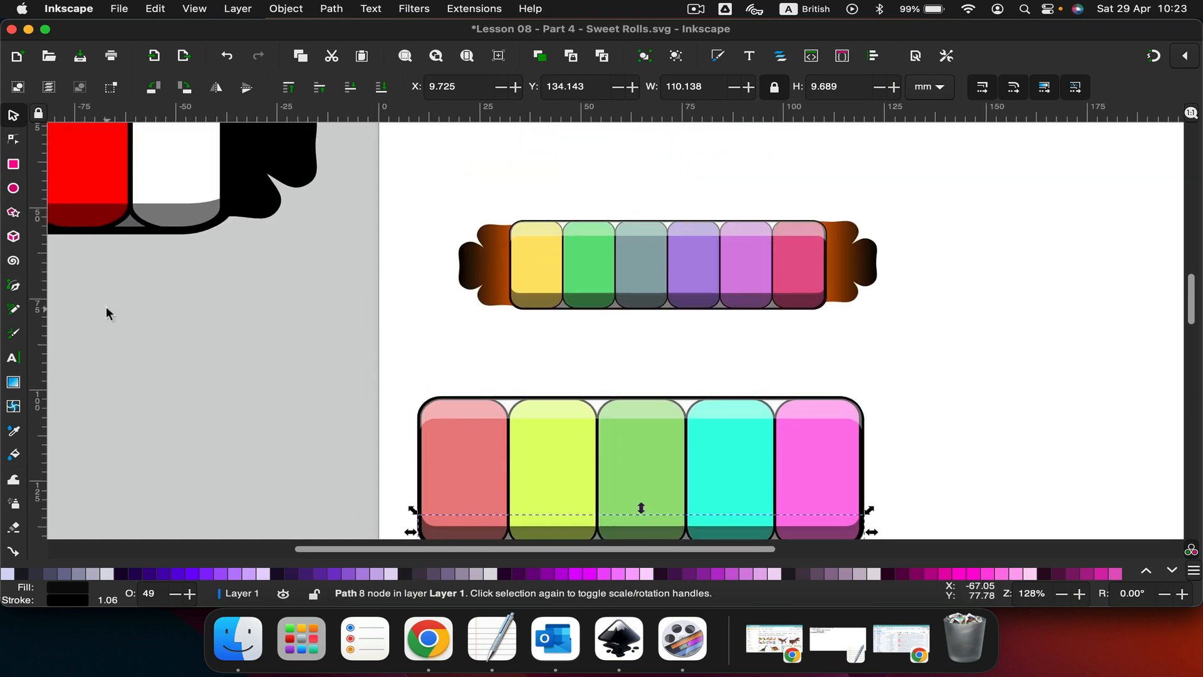
click(13, 213)
scroll(959, 416, right, 6)
scroll(958, 416, down, 2)
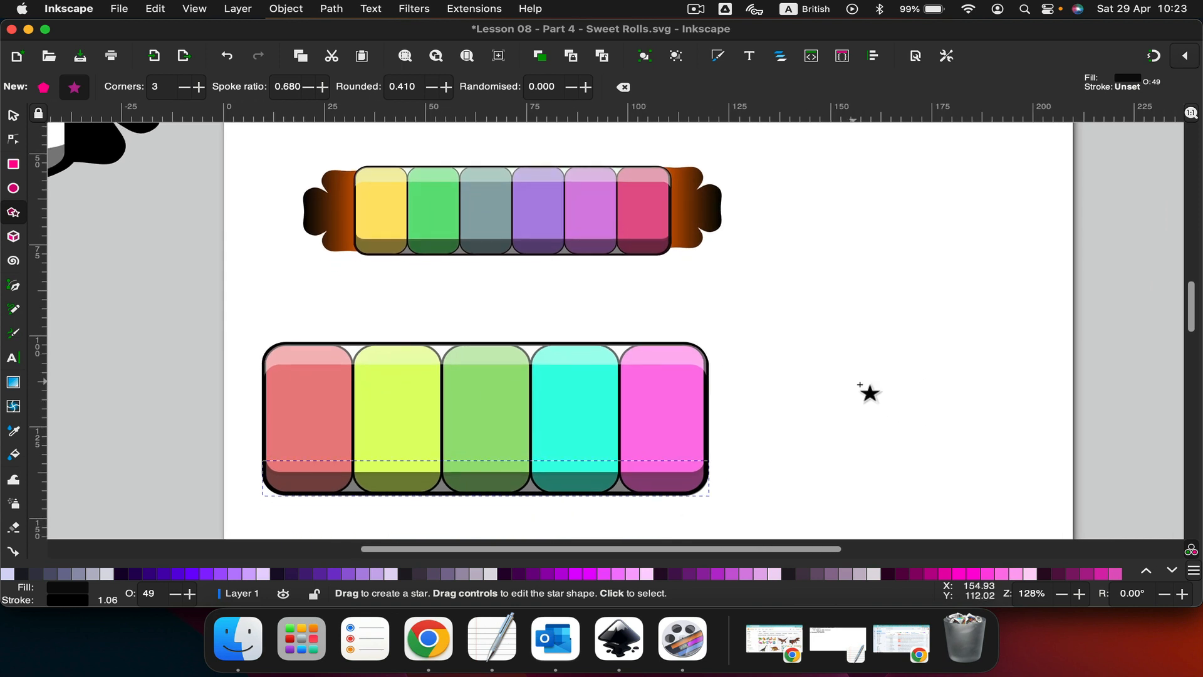
drag(860, 384, 849, 441)
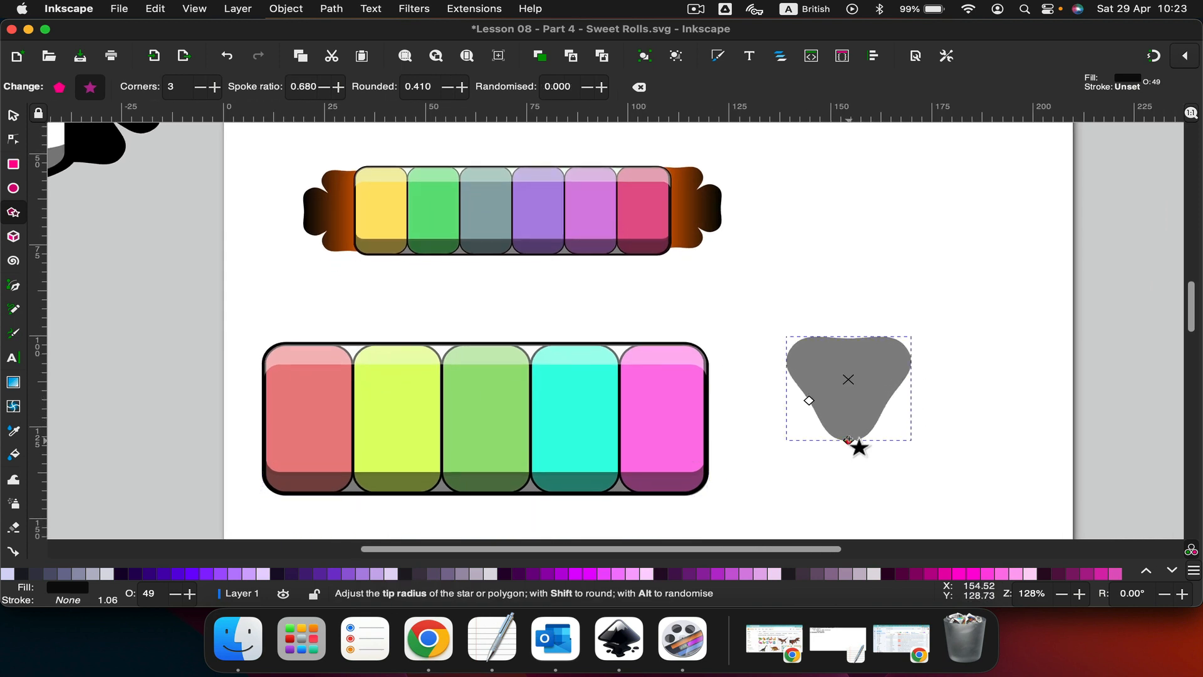
- Set the rounded star's opacity to 100%
click(13, 116)
right_click(843, 352)
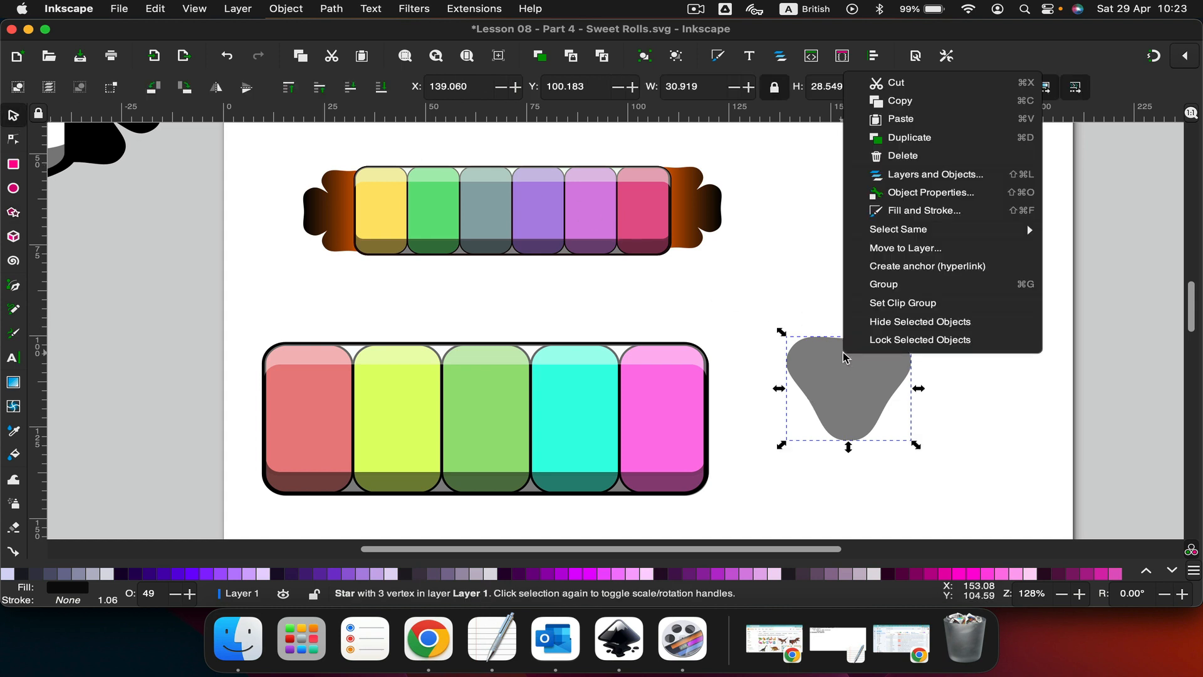
click(896, 212)
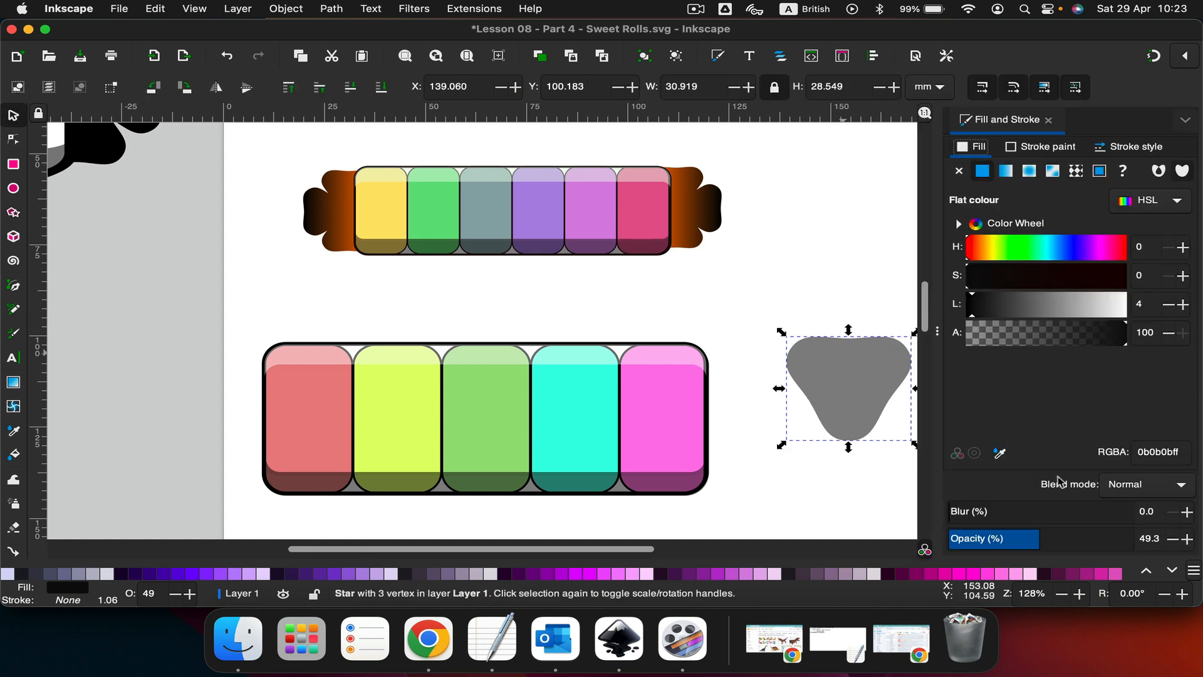
drag(1038, 531, 1131, 538)
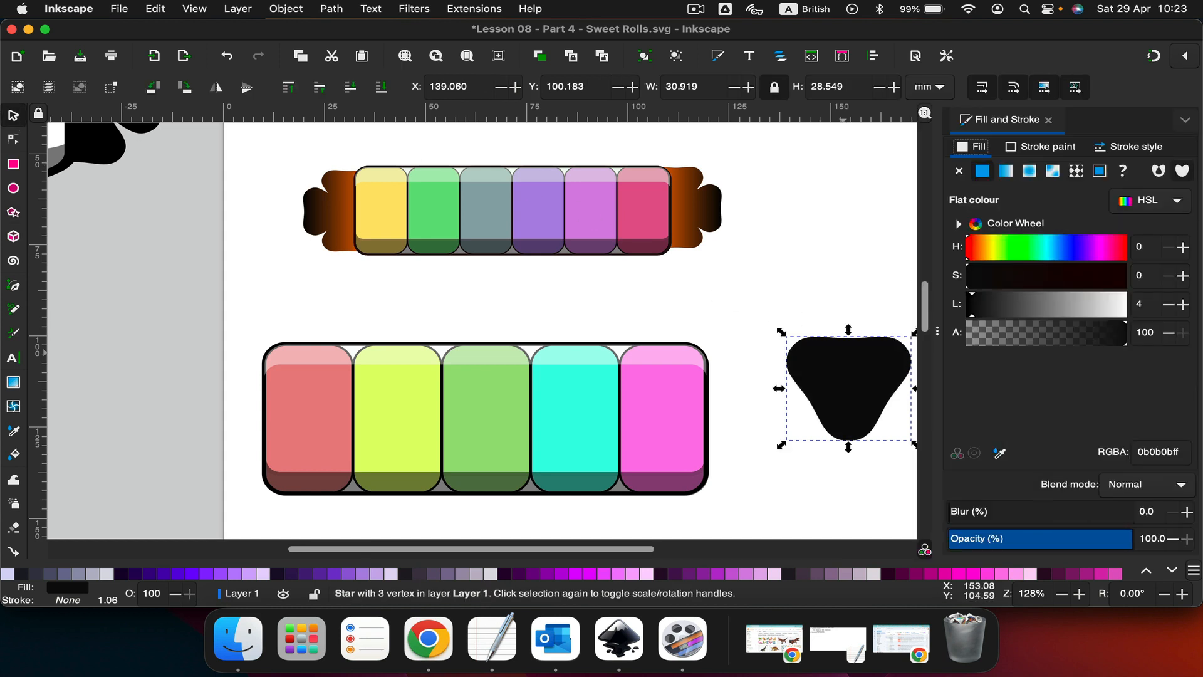
click(1048, 120)
- Move the star's rotation centre down to its lower tip
click(864, 360)
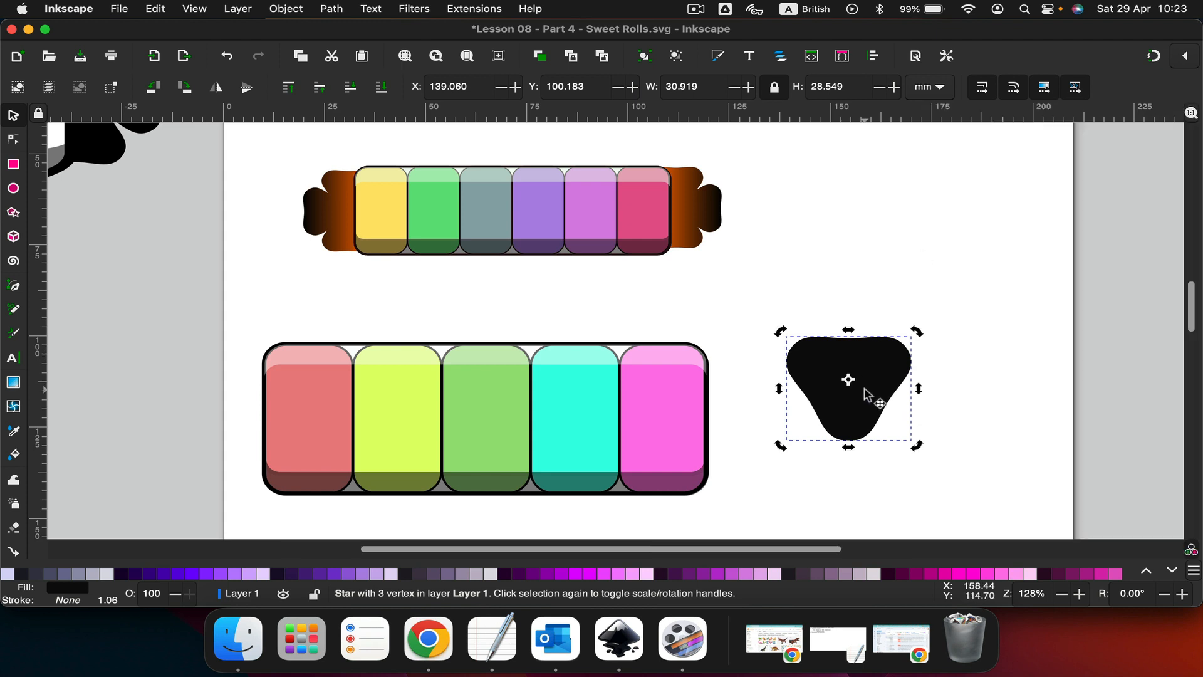
scroll(862, 387, up, 3)
scroll(862, 387, down, 2)
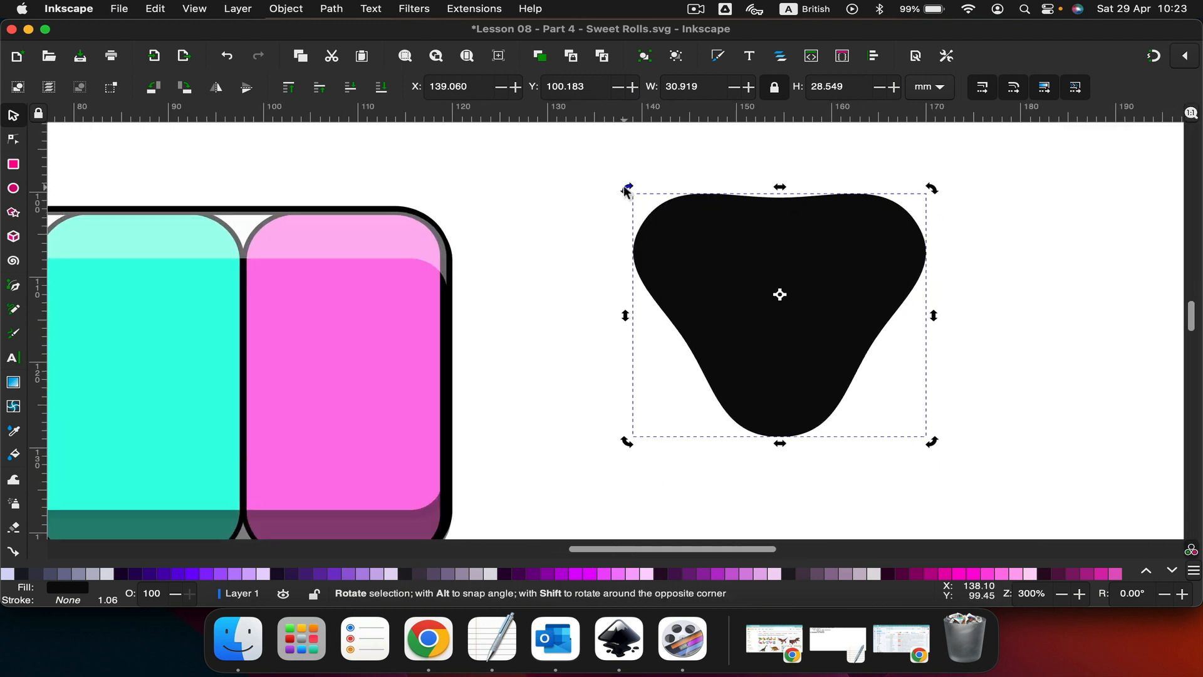
drag(781, 298, 780, 423)
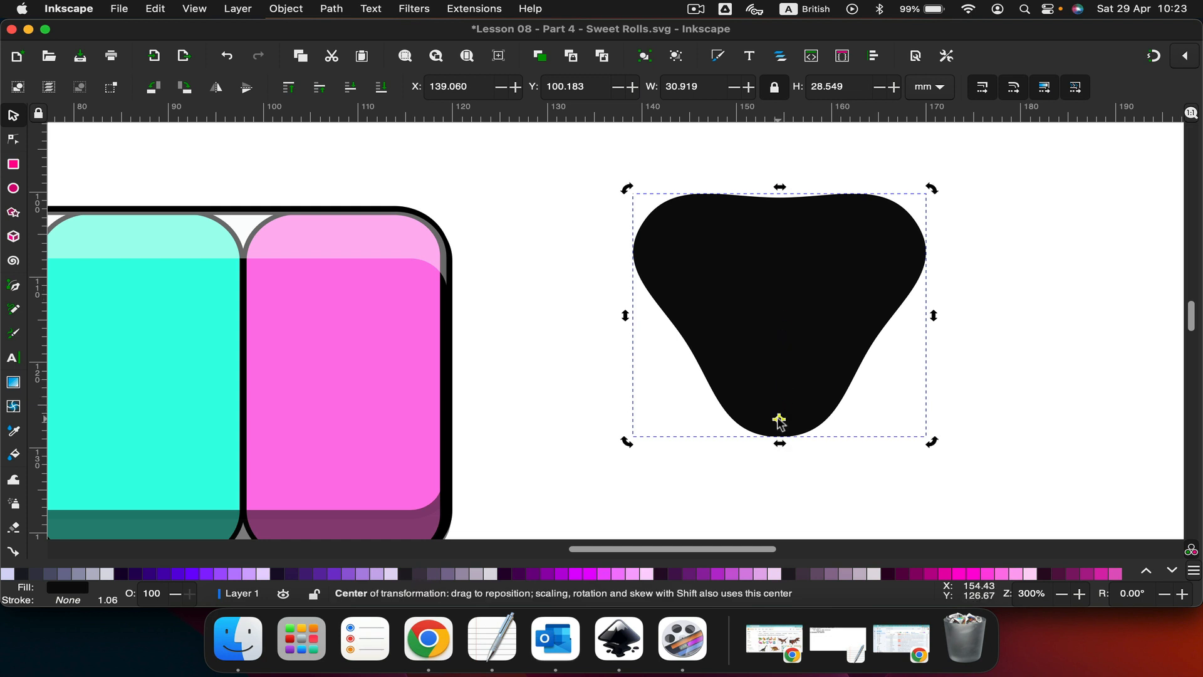
scroll(780, 422, down, 3)
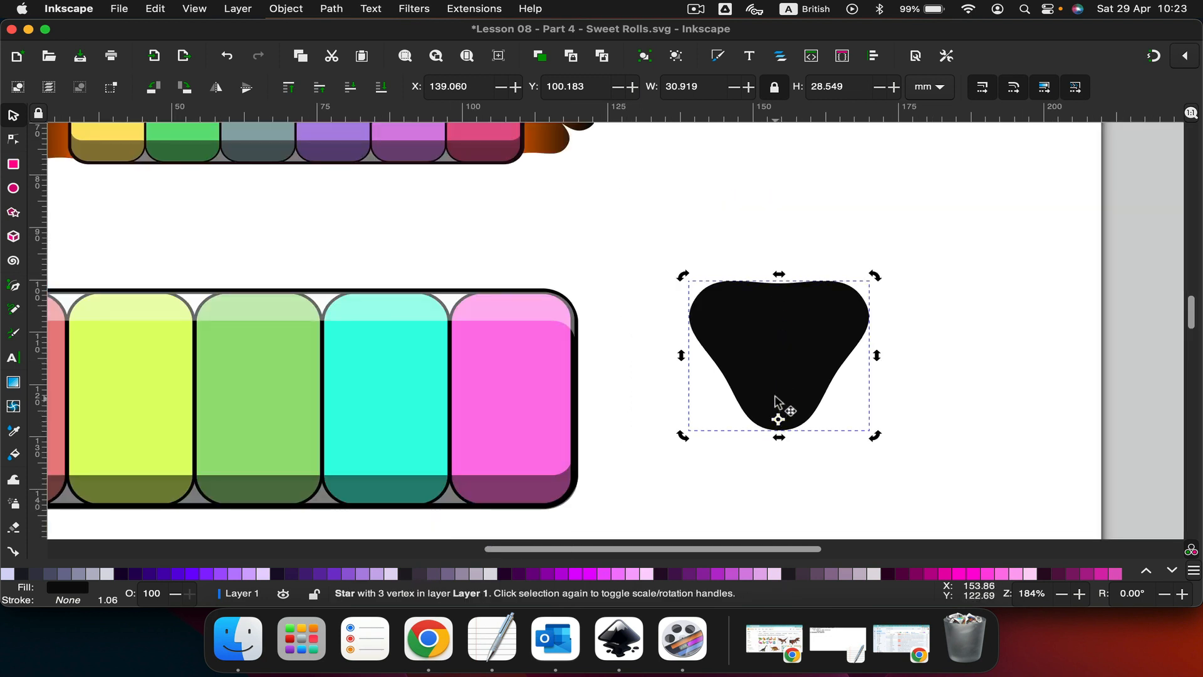
- Duplicate the star twice and rotate the copies about 90° and 180° around the lower tip to form three petals
key(super+d)
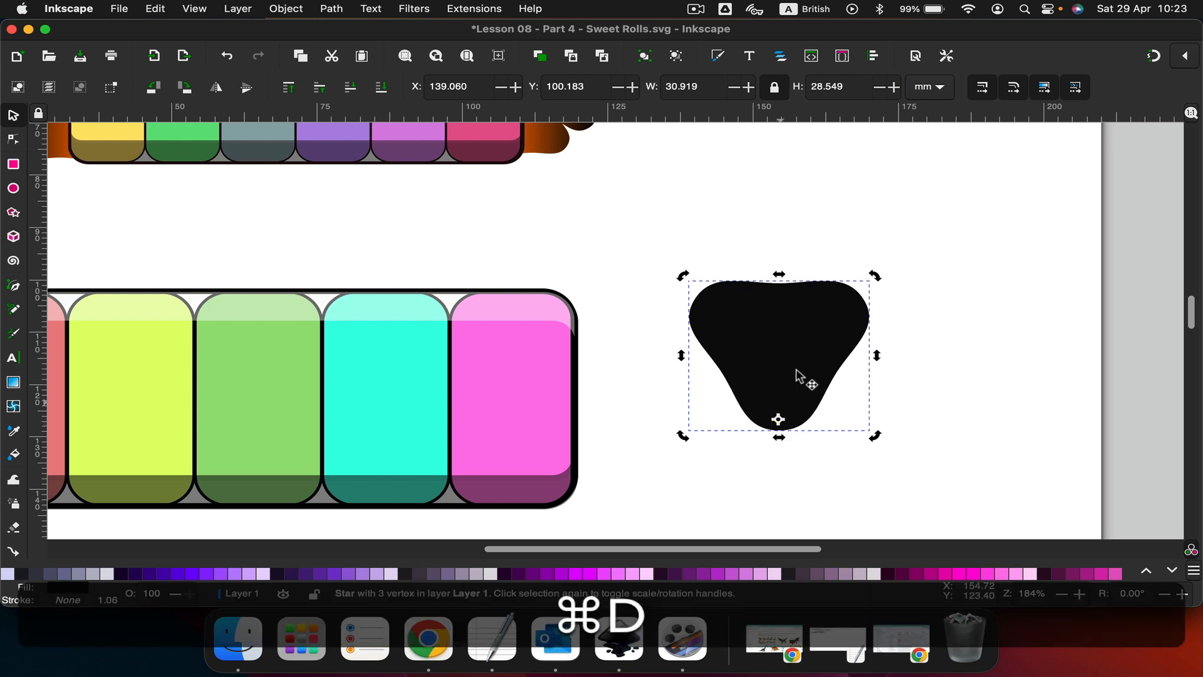
drag(875, 273, 978, 518)
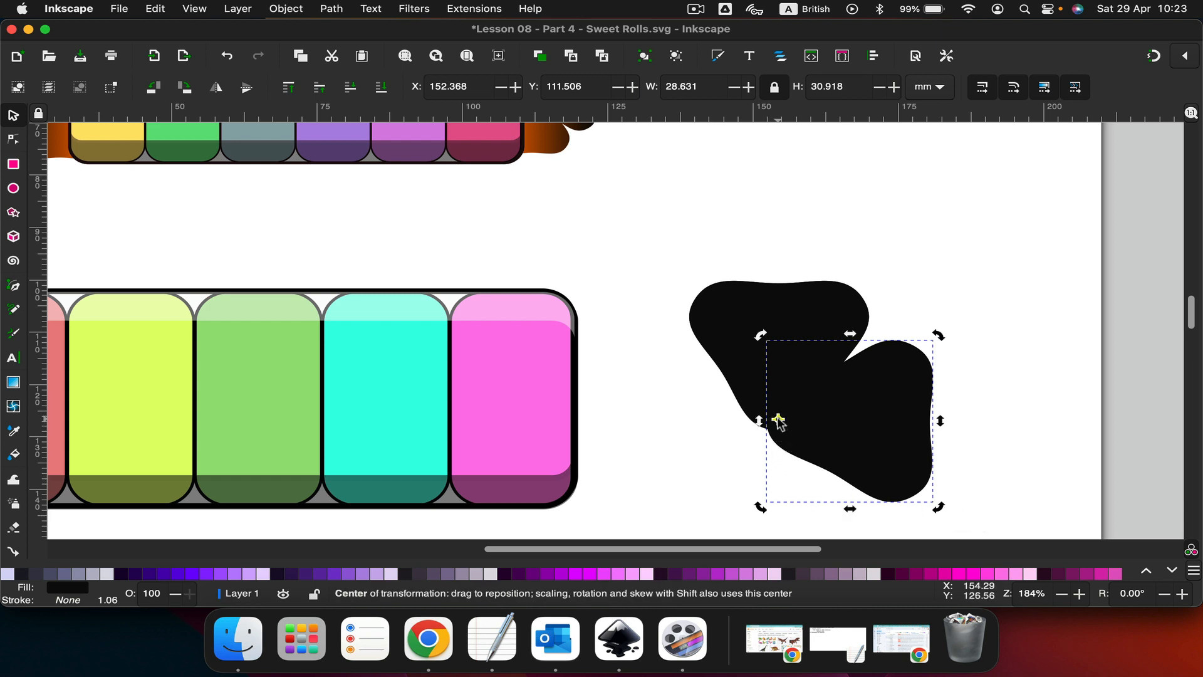
click(790, 318)
click(839, 307)
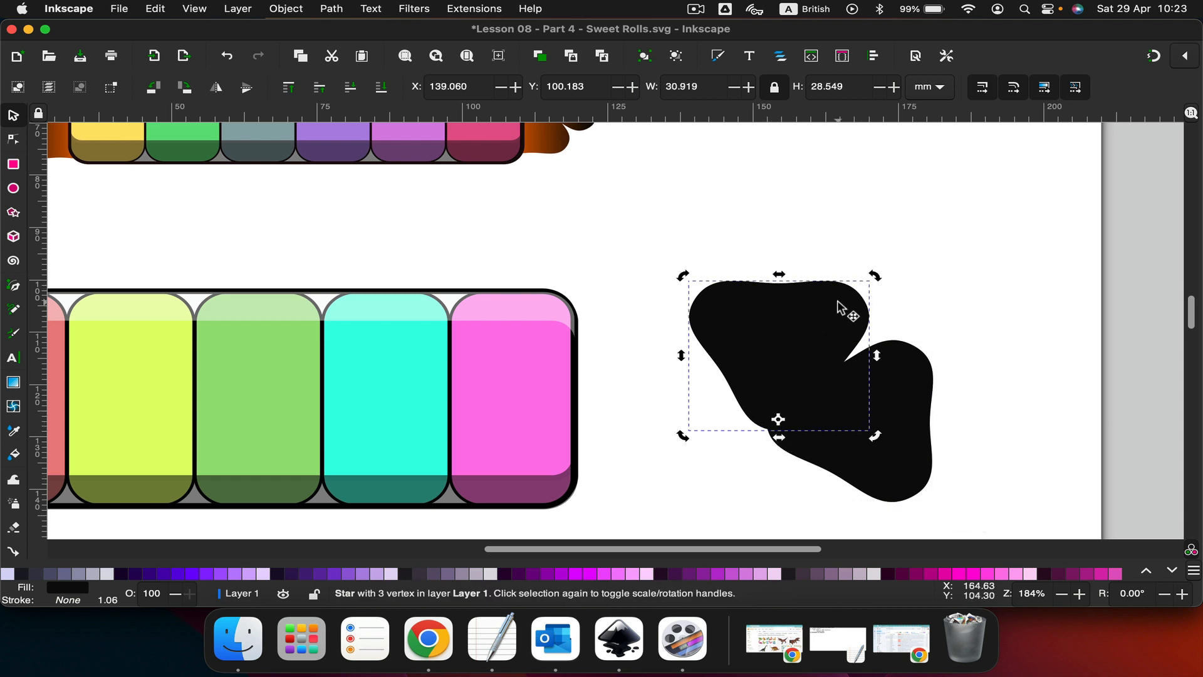
drag(875, 269, 667, 421)
scroll(766, 421, down, 1)
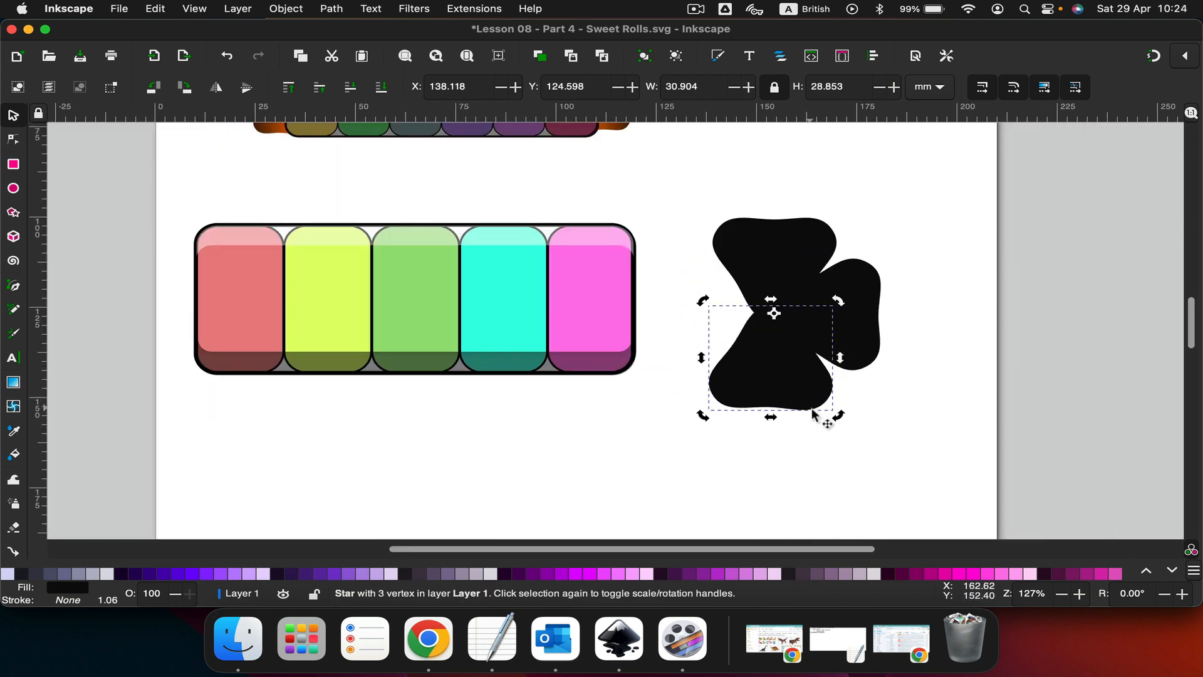
drag(840, 415, 837, 415)
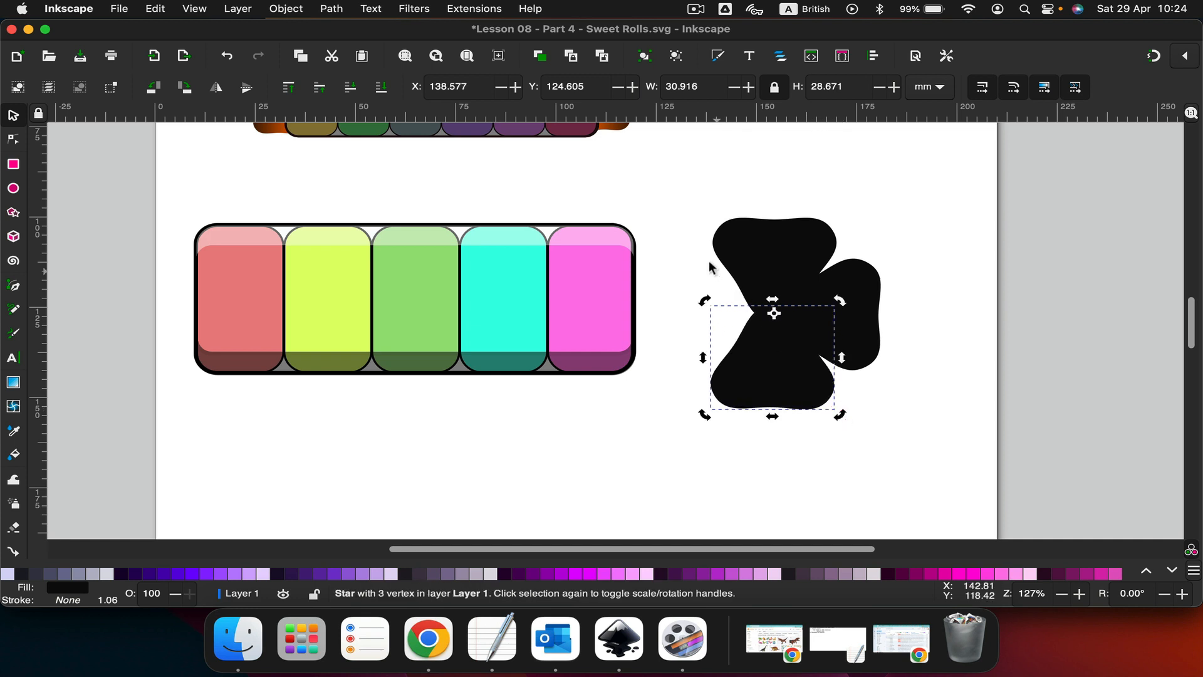
- Unite the three petals into one path and fill it with magenta
drag(675, 202, 929, 476)
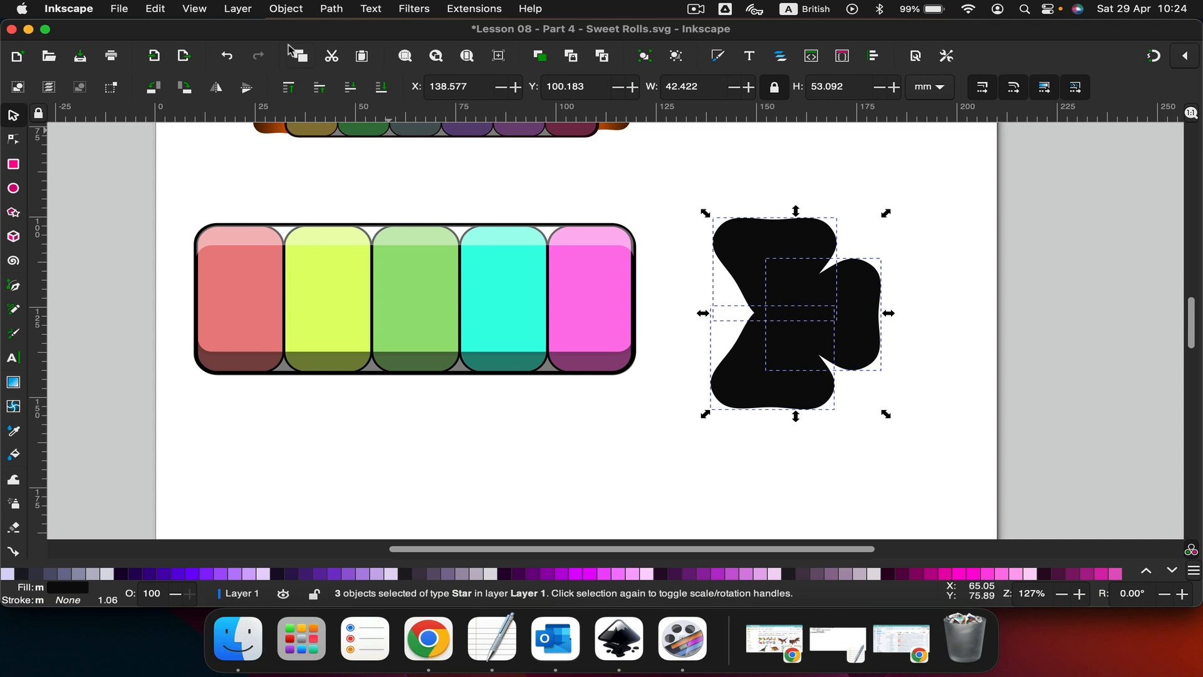
click(331, 9)
click(350, 86)
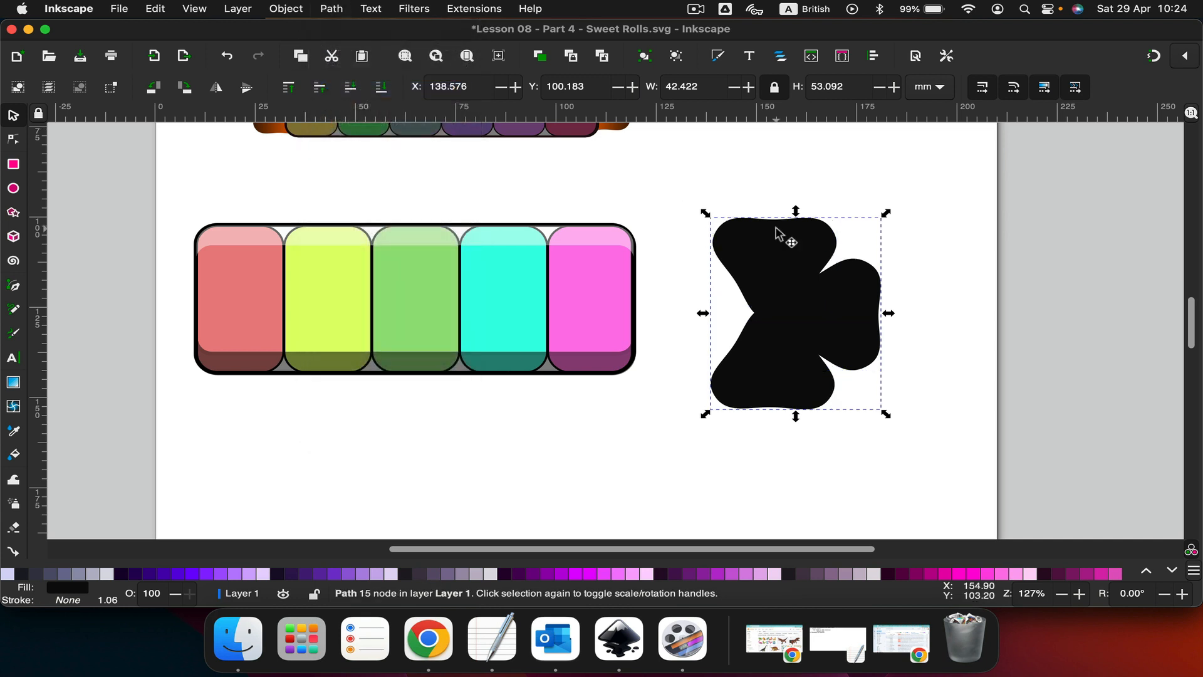
click(931, 574)
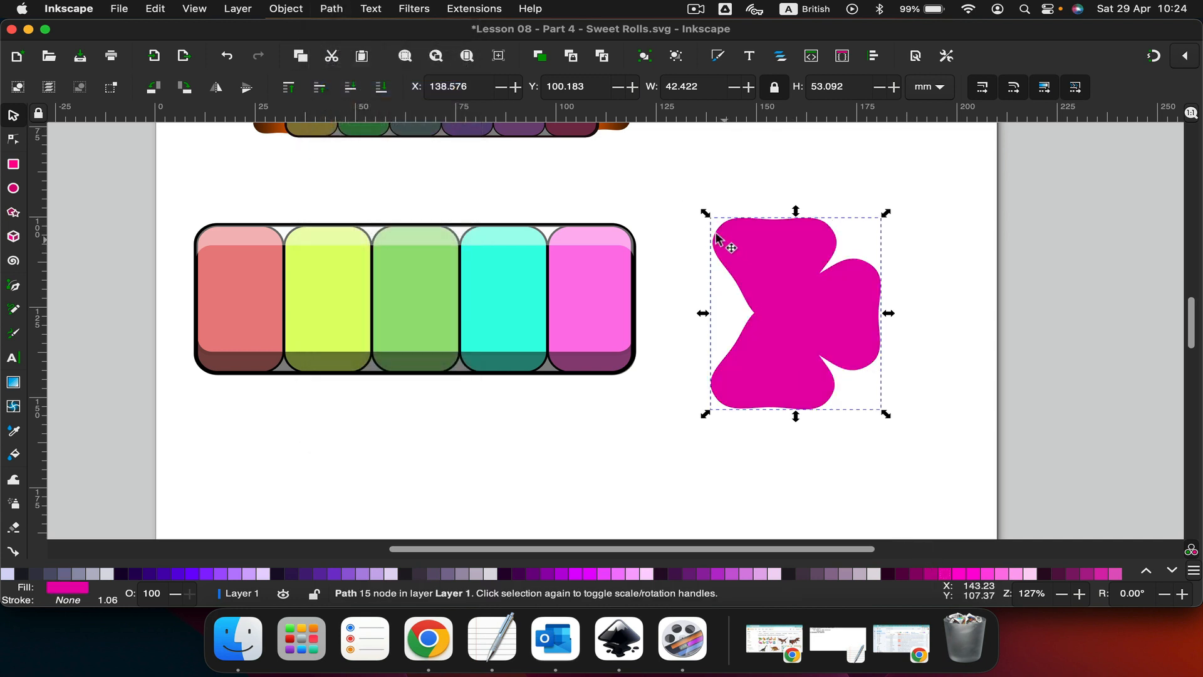
- Scale the magenta petal shape down to about 20 by 25 mm and place it over the roll's right end
click(778, 90)
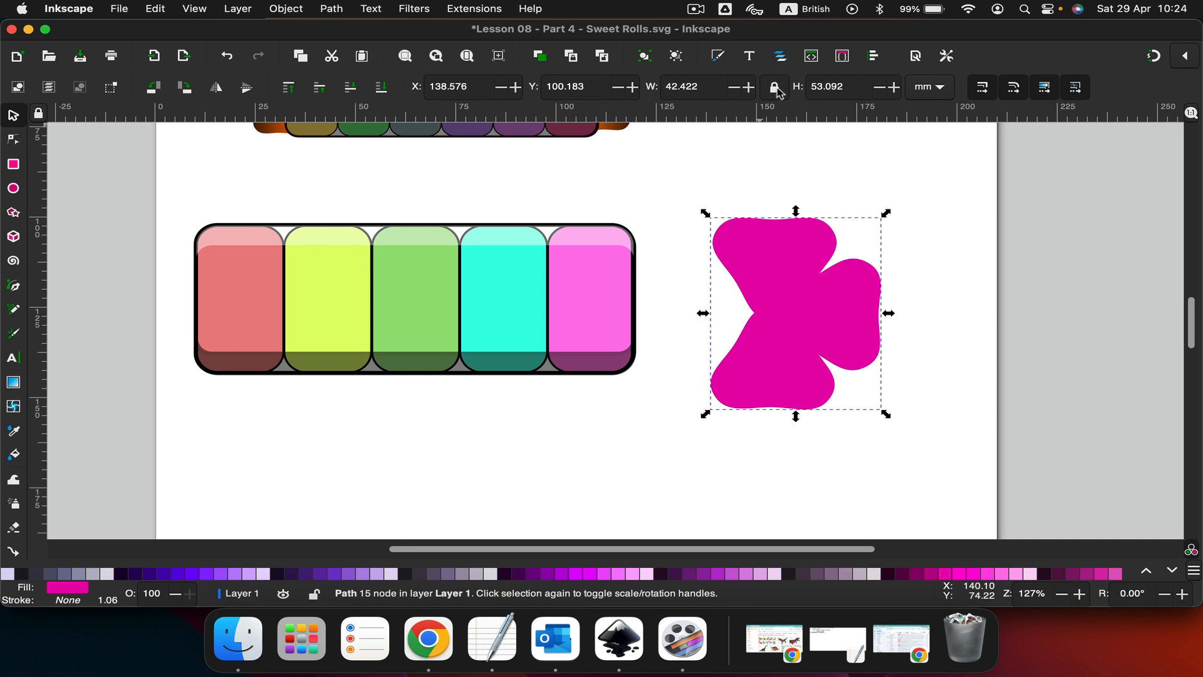
drag(704, 214, 795, 311)
click(815, 352)
drag(809, 354, 632, 283)
- Duplicate the petal shape, flip the copy horizontally and place it over the roll's left end
key(super+d)
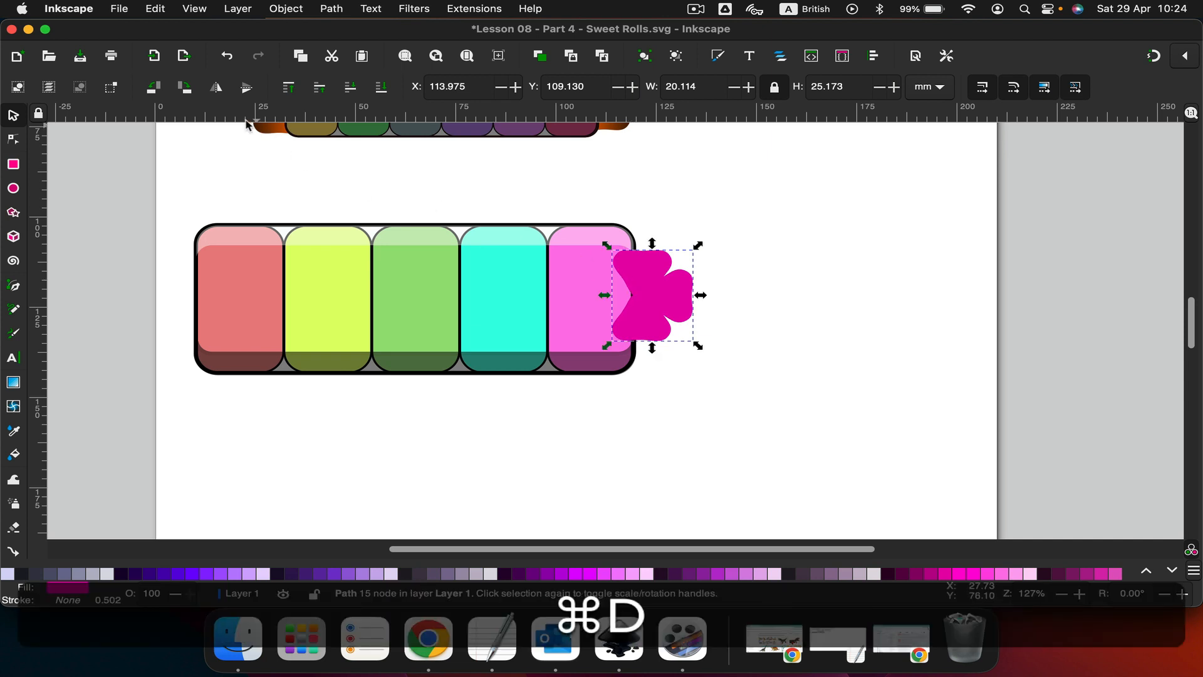
key(h)
drag(639, 302, 168, 299)
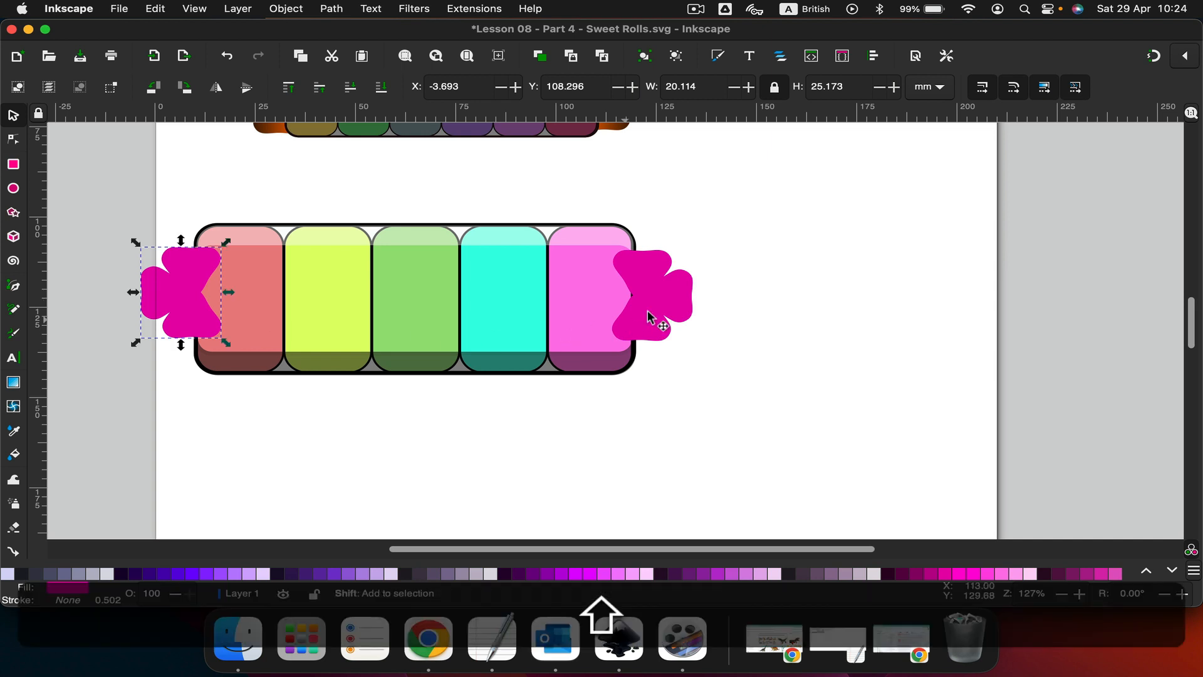
- Add a flat black stroke to both magenta wrapper ends
shift+click(652, 313)
right_click(663, 309)
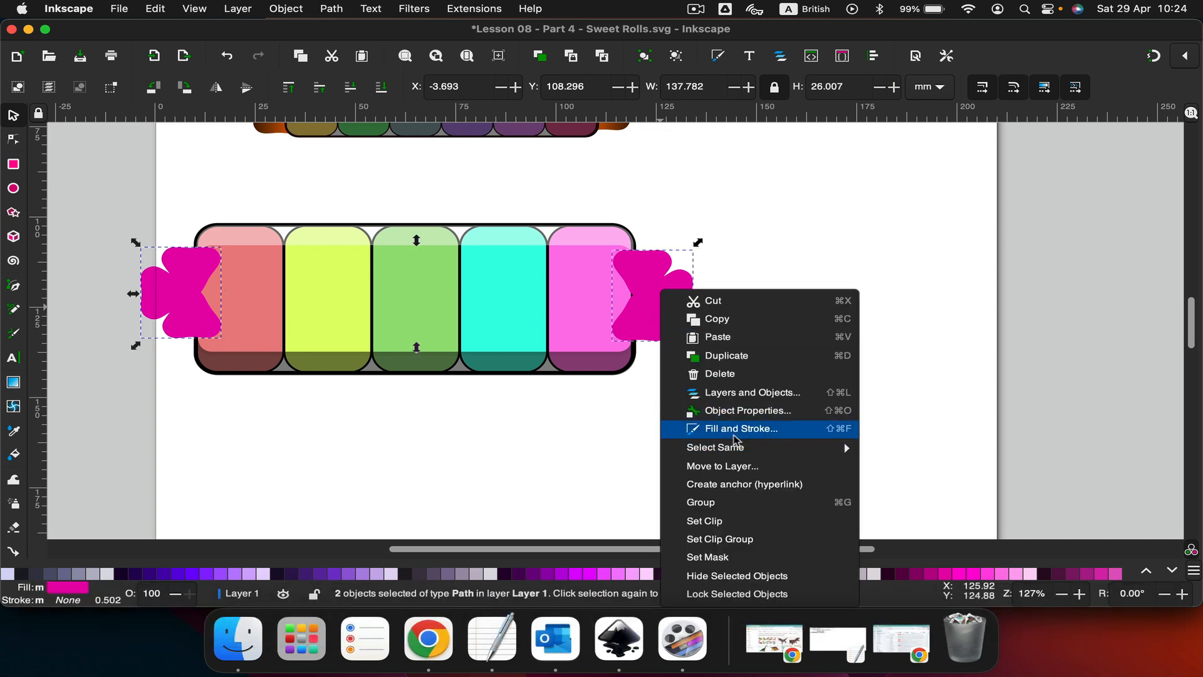
click(739, 430)
click(1053, 148)
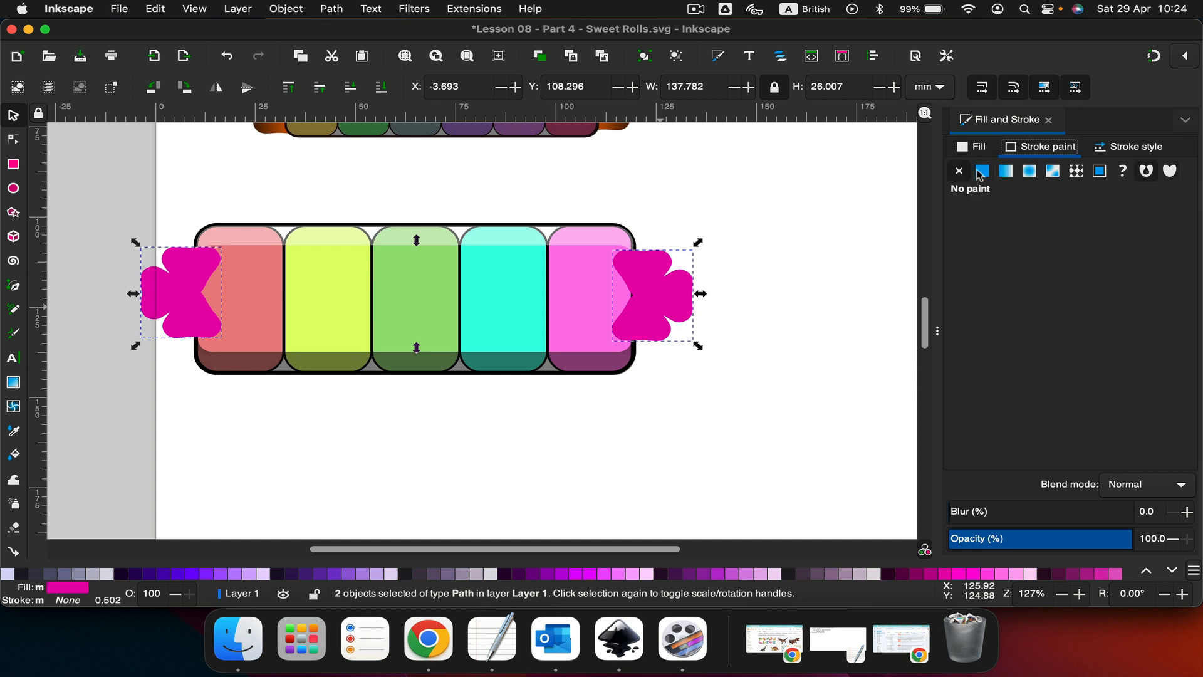
click(981, 172)
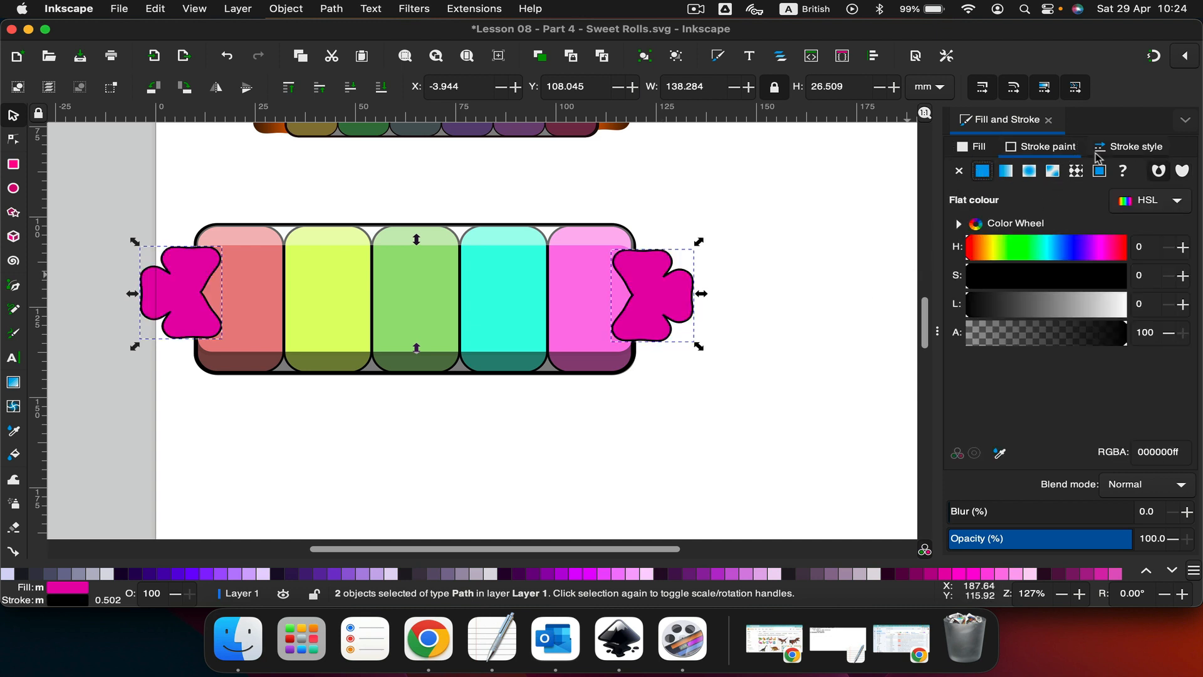
- Enlarge both magenta wrapper ends to about 22 by 33 mm each and reposition them over the two ends of the roll
click(798, 283)
click(648, 284)
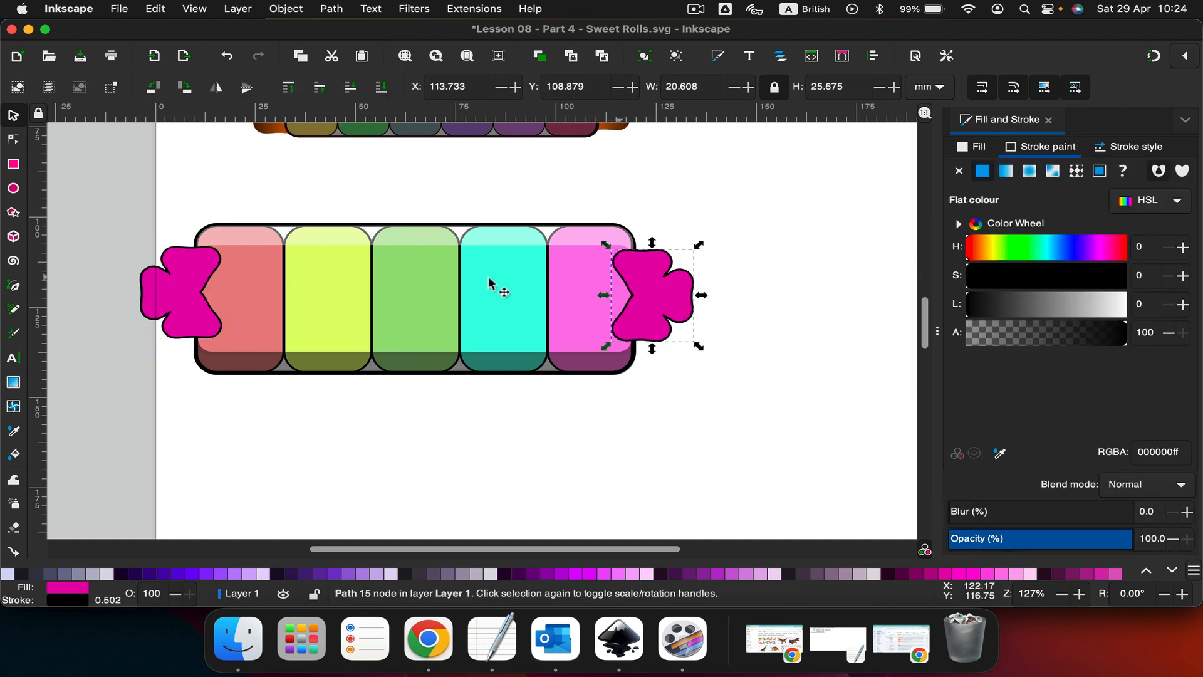
shift+click(175, 293)
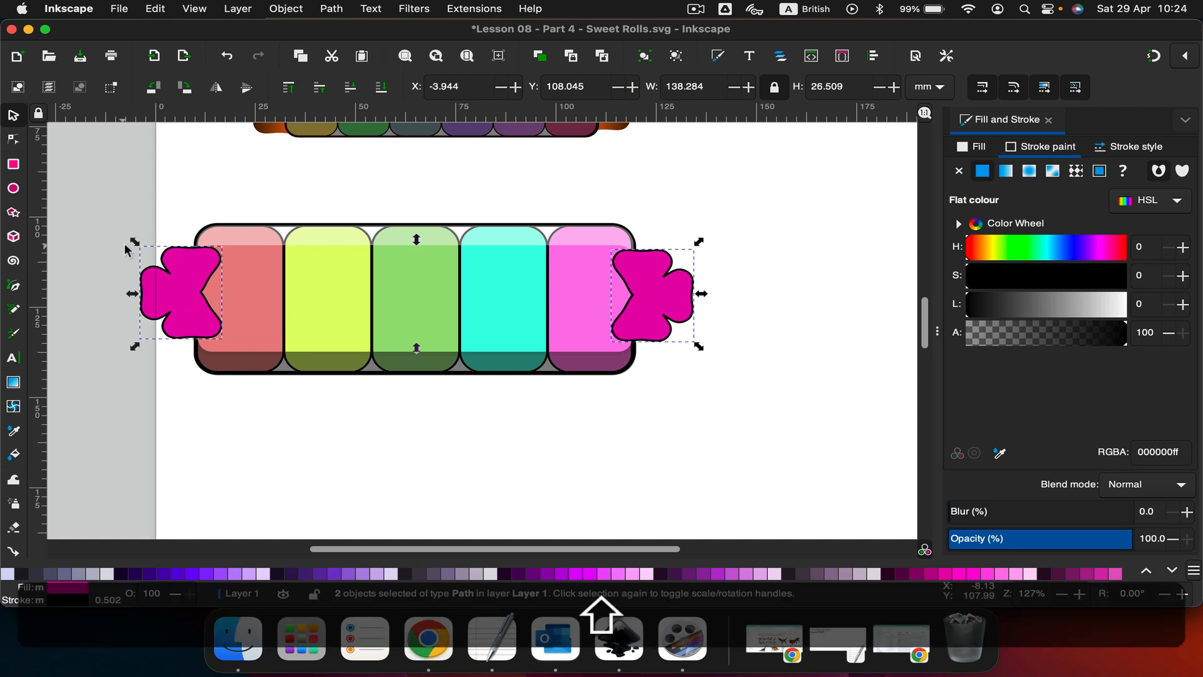
drag(133, 241, 97, 230)
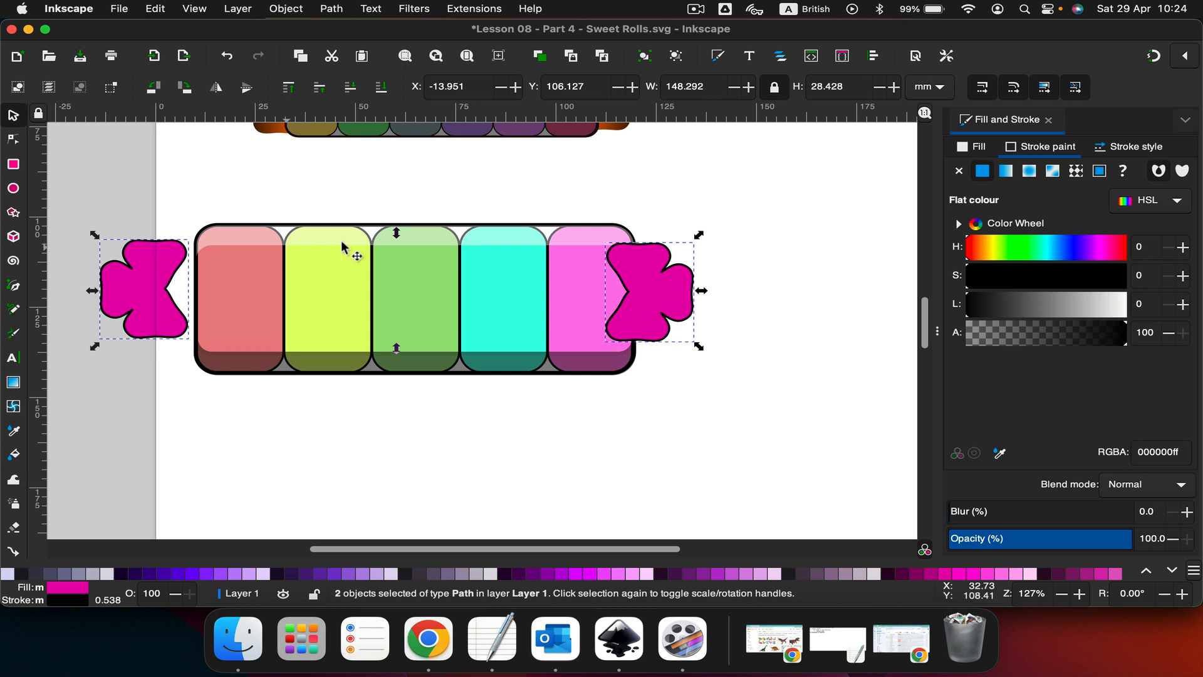
drag(396, 232, 402, 214)
drag(128, 276, 166, 297)
click(759, 347)
drag(699, 311, 651, 305)
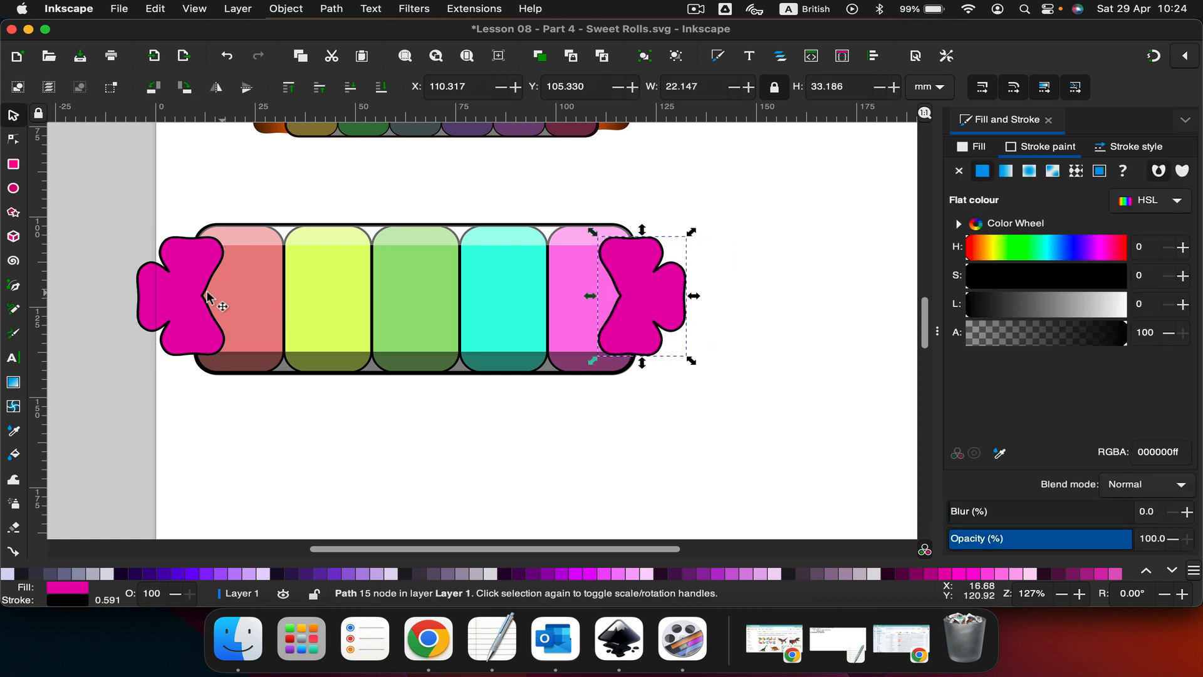
- Send both magenta wrapper ends to the back behind the roll and nudge the right one slightly outward
click(175, 309)
click(381, 88)
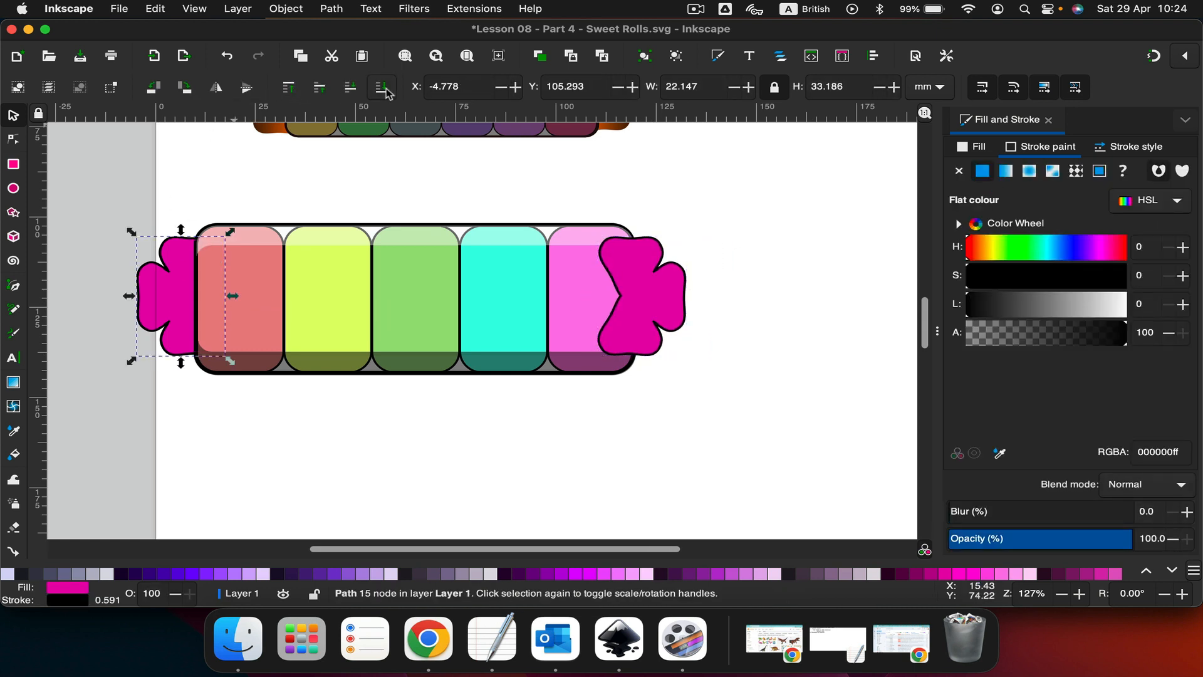
click(654, 290)
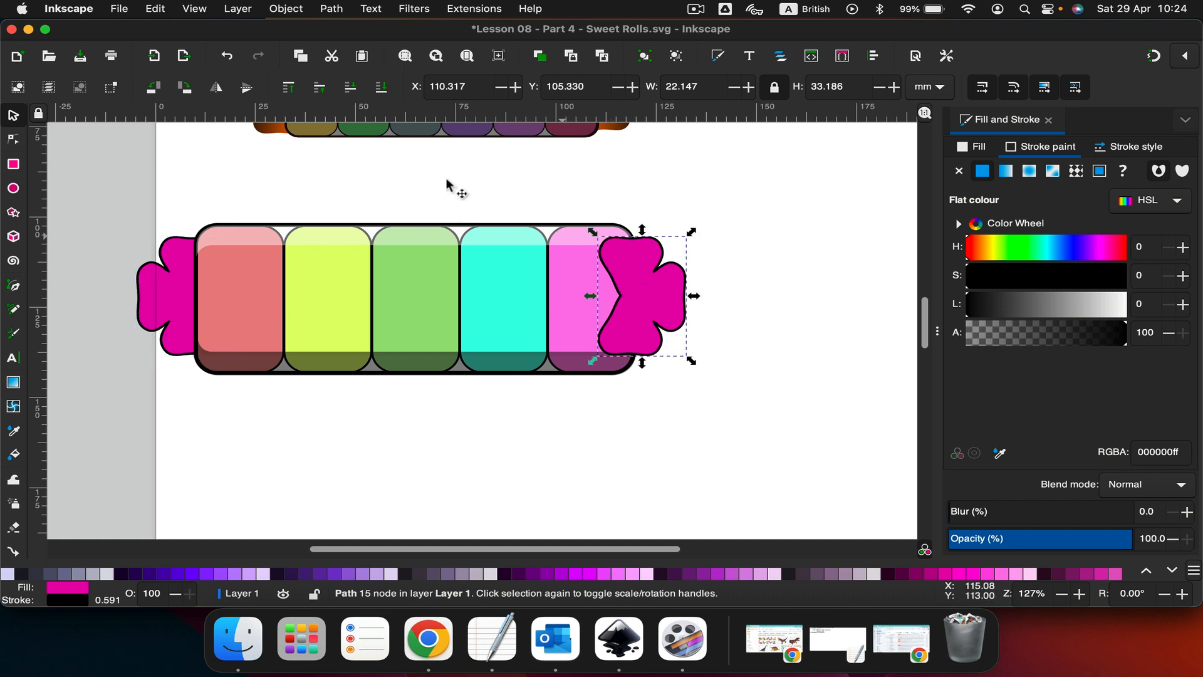
click(376, 90)
key(Right)
key(Right)
key(Right)
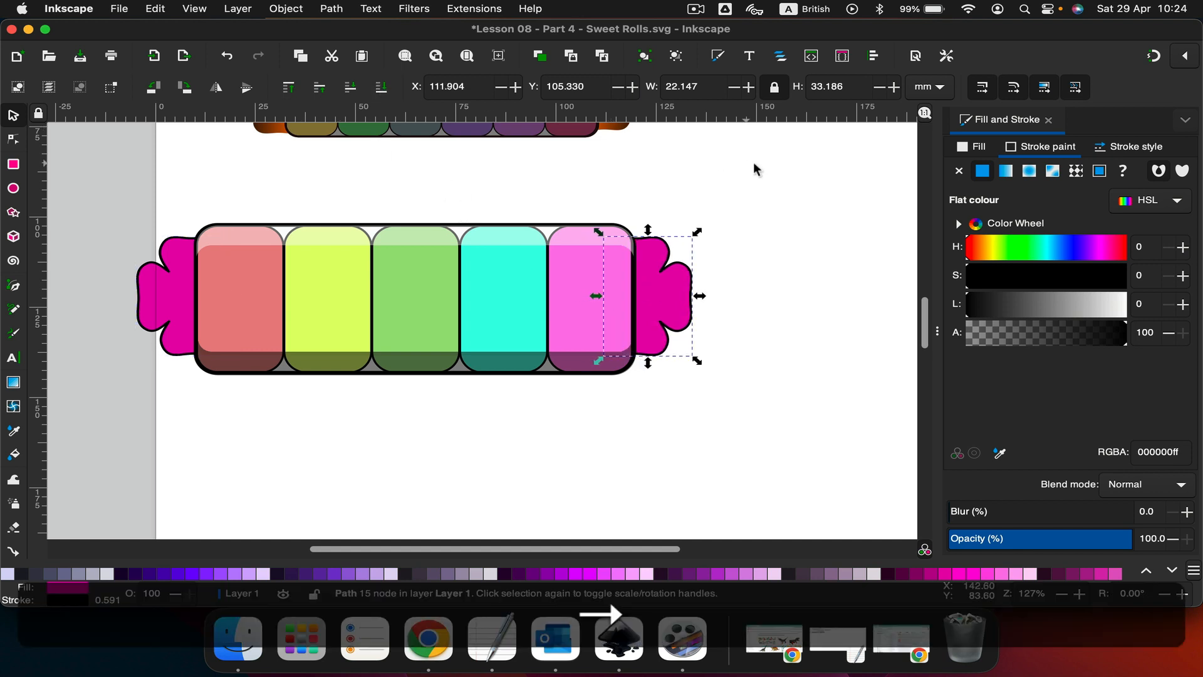
click(772, 186)
- Close the Fill and Stroke dialog
scroll(741, 267, down, 3)
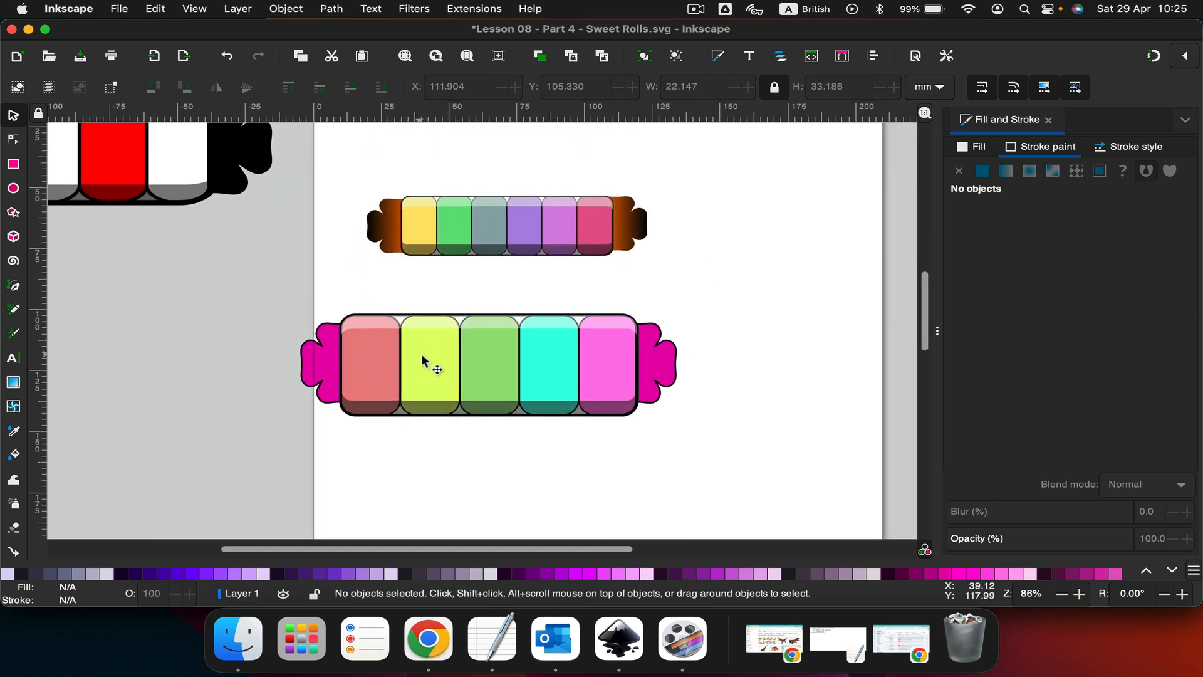
click(1048, 121)
scroll(640, 288, down, 1)
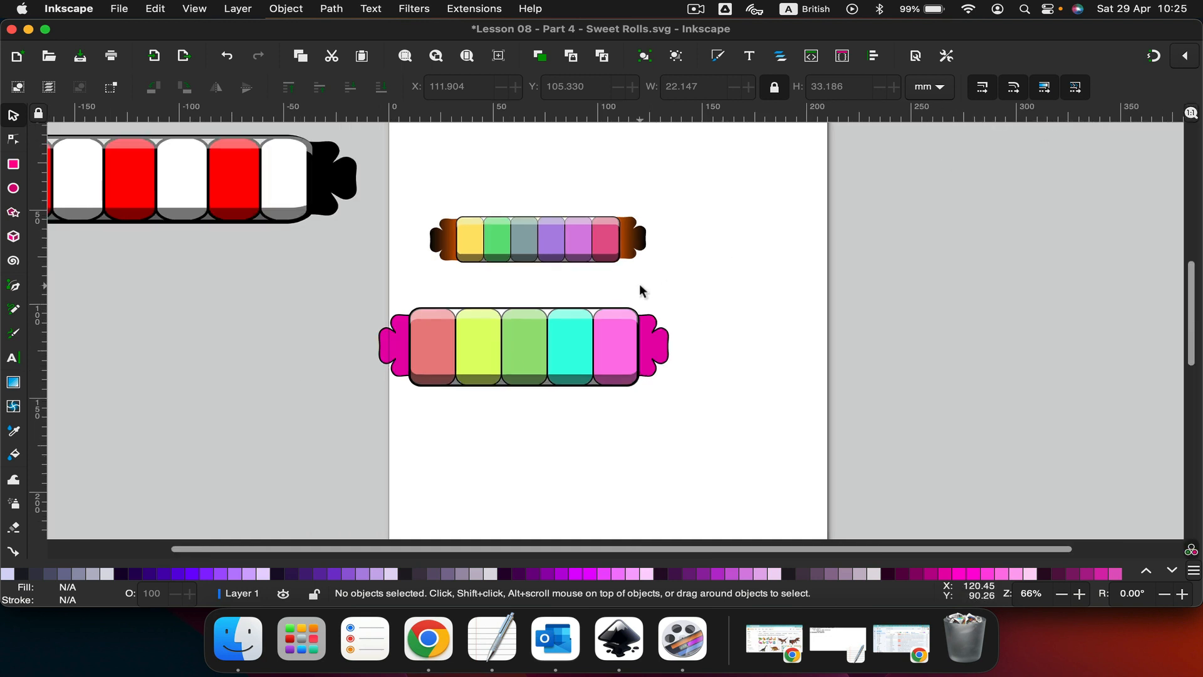
- Examine the finished magenta-ended roll alongside the red-and-white roll and the smaller six-coloured roll
scroll(640, 288, left, 7)
scroll(640, 288, up, 2)
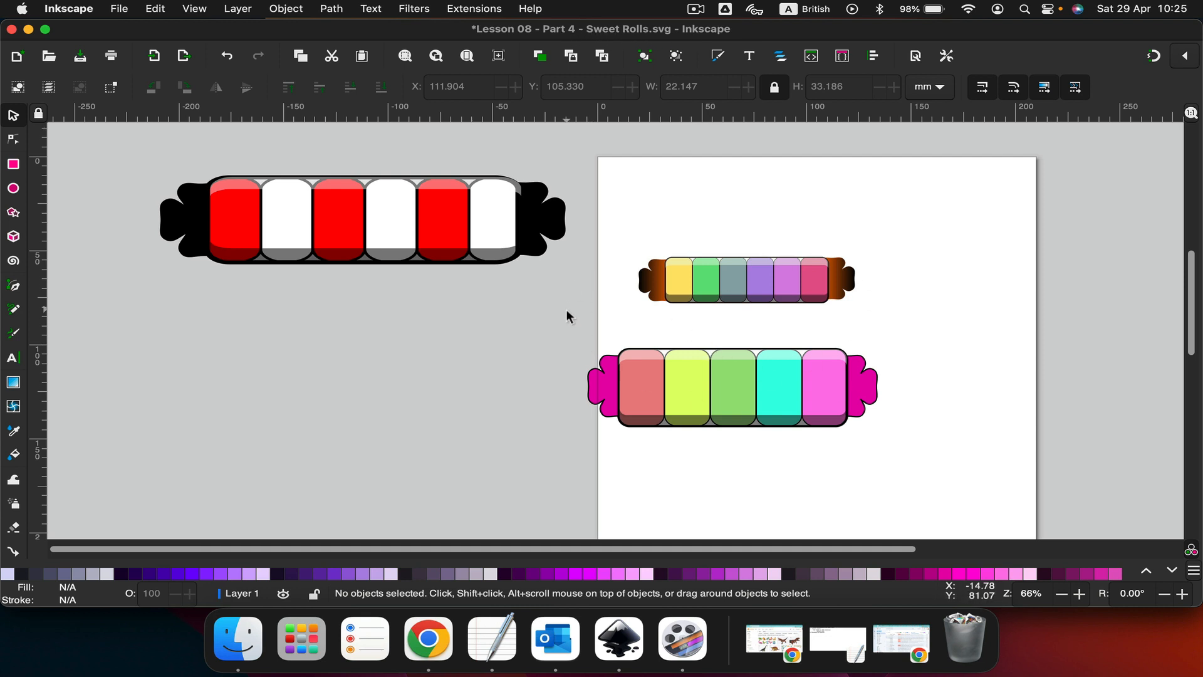
drag(566, 310, 889, 467)
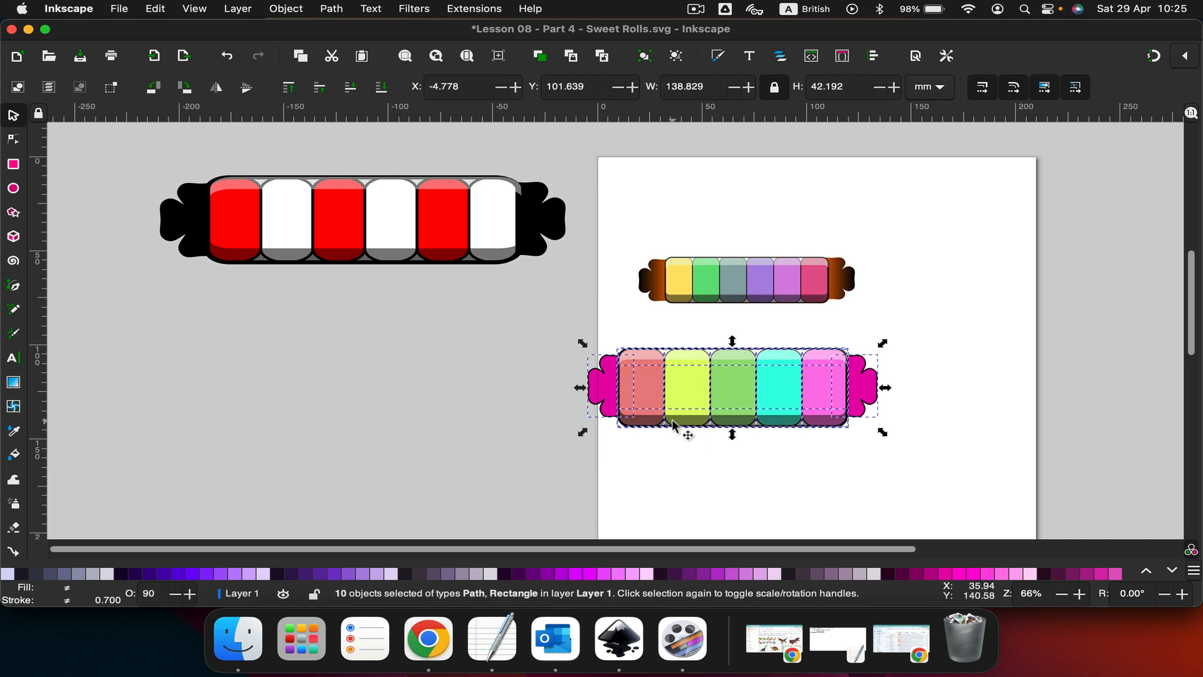
click(429, 330)
scroll(670, 244, right, 1)
scroll(671, 244, right, 5)
scroll(670, 244, down, 2)
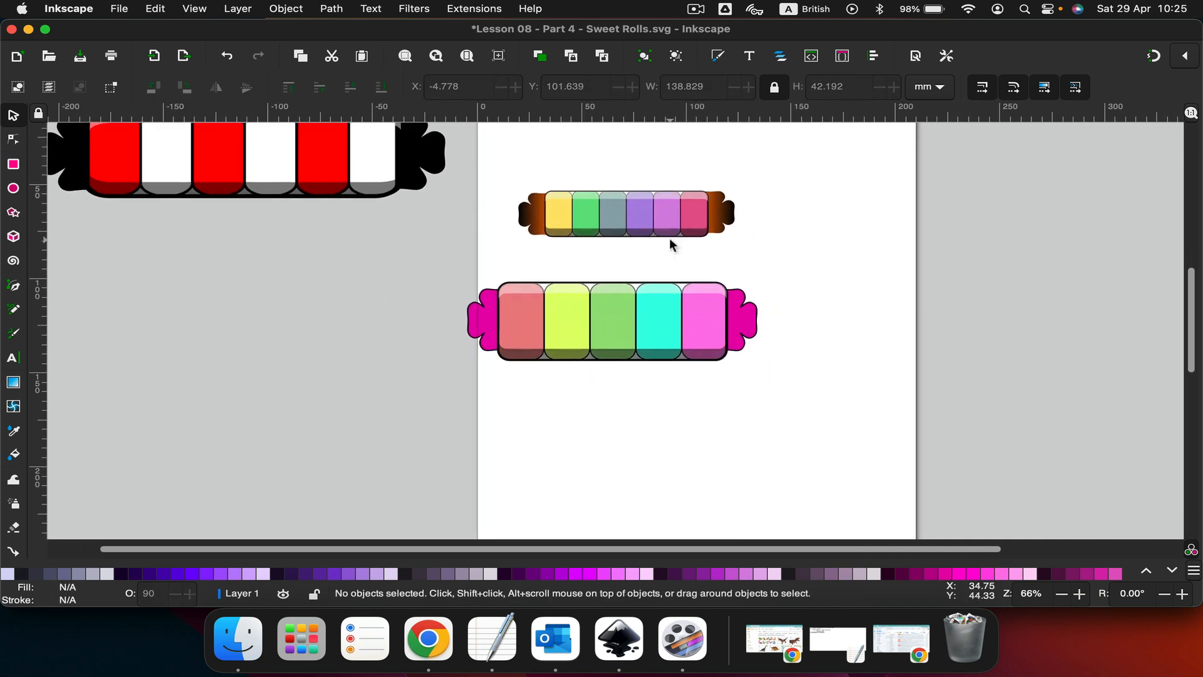
scroll(547, 209, up, 3)
scroll(822, 329, down, 10)
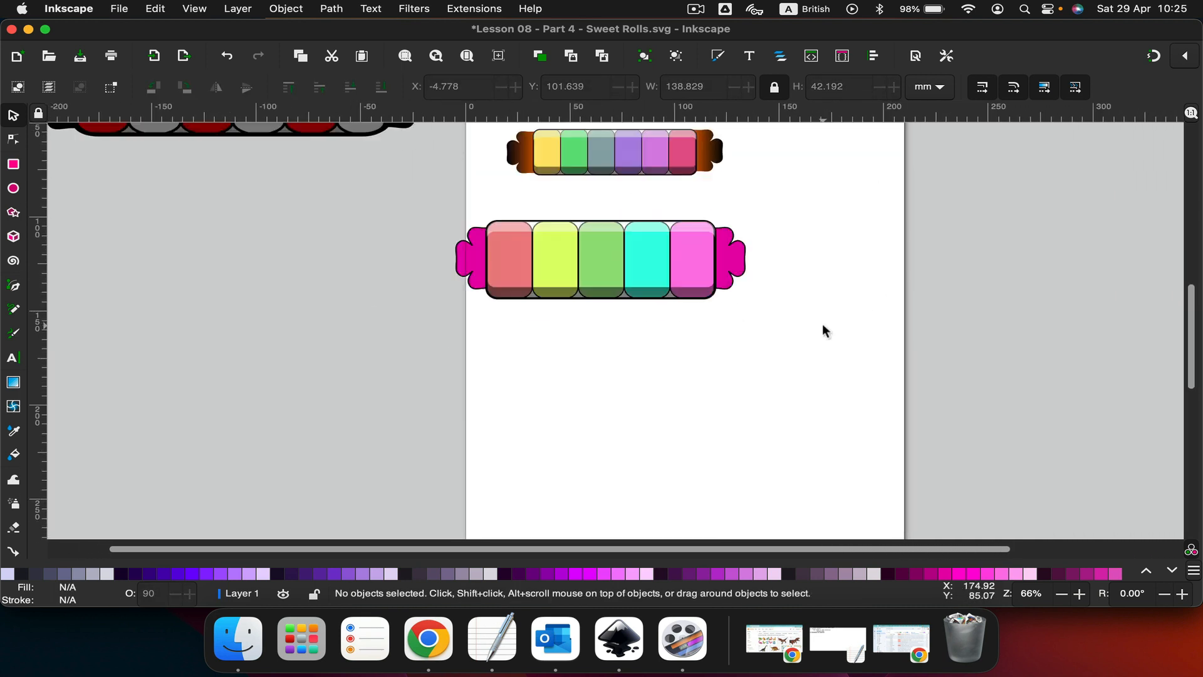
scroll(823, 329, up, 8)
scroll(823, 330, up, 1)
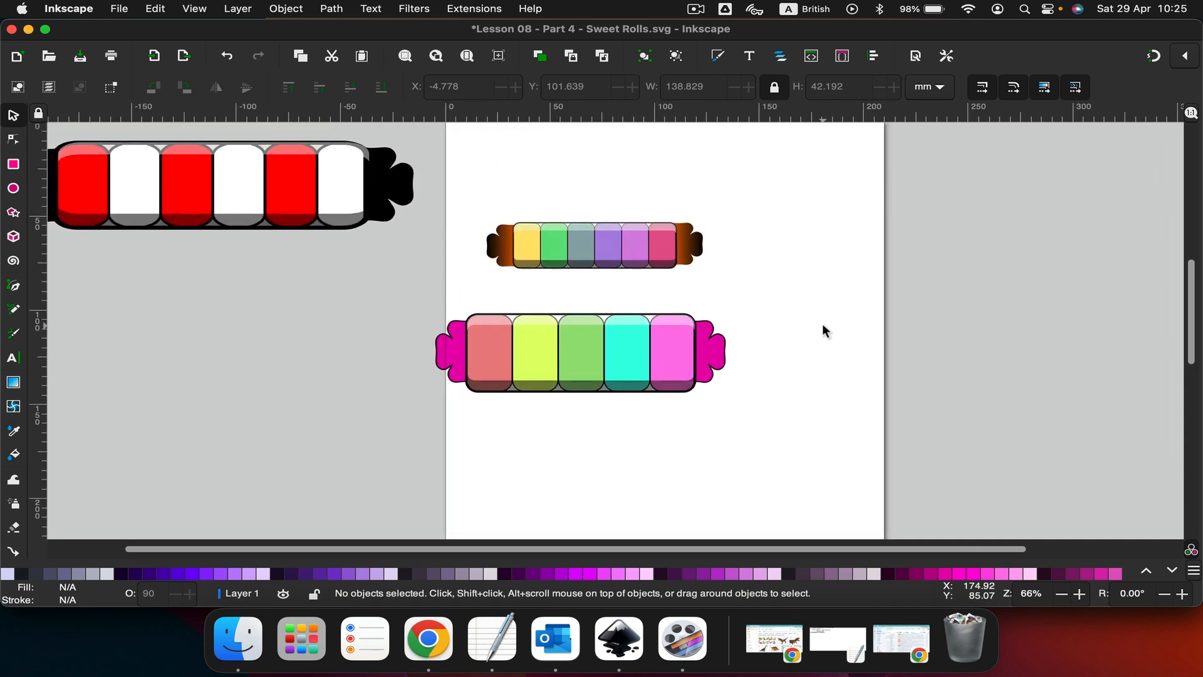
scroll(822, 329, left, 2)
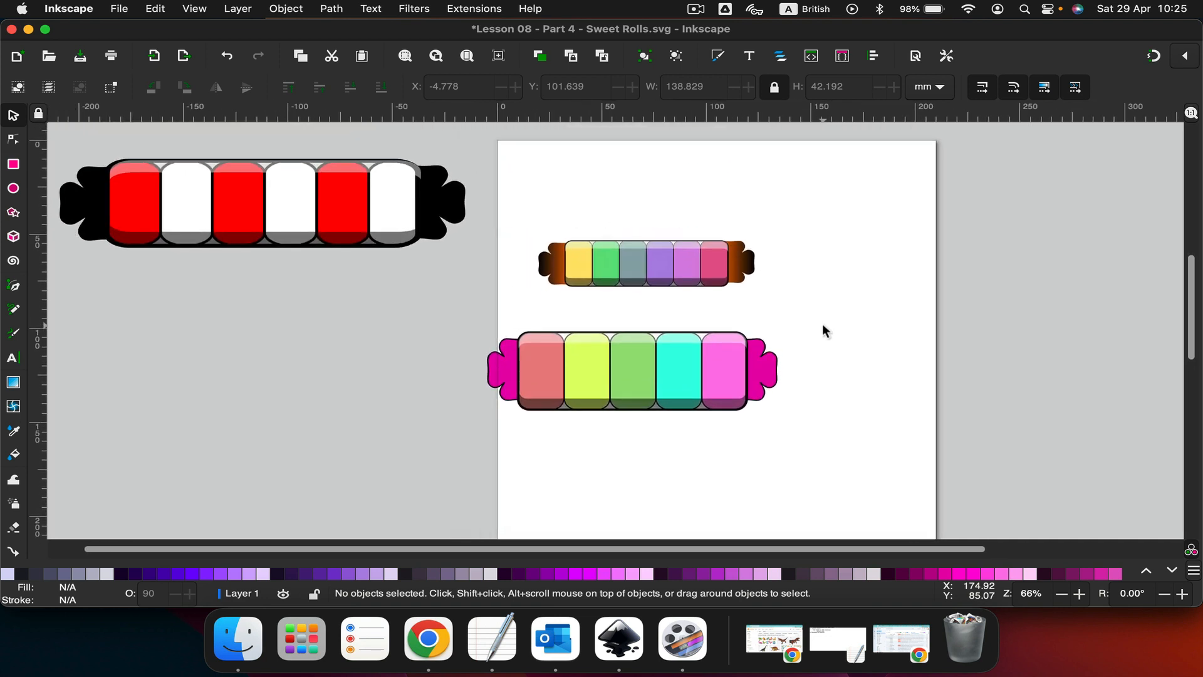